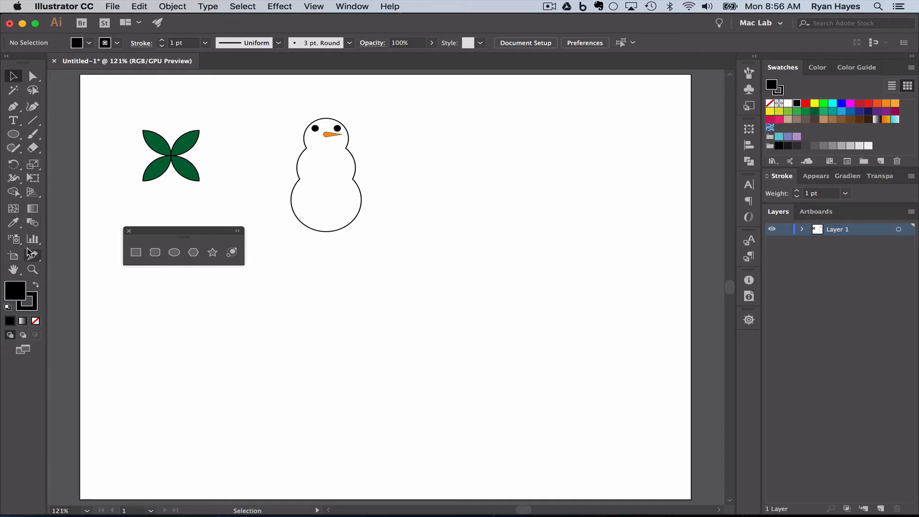
# Draw a circle with the default white fill and black stroke in the empty area below the flower, centred at about X 1.3 in, Y 5.06 in.
pyautogui.click(33, 269)
pyautogui.moveTo(180, 351); pyautogui.dragTo(269, 378)
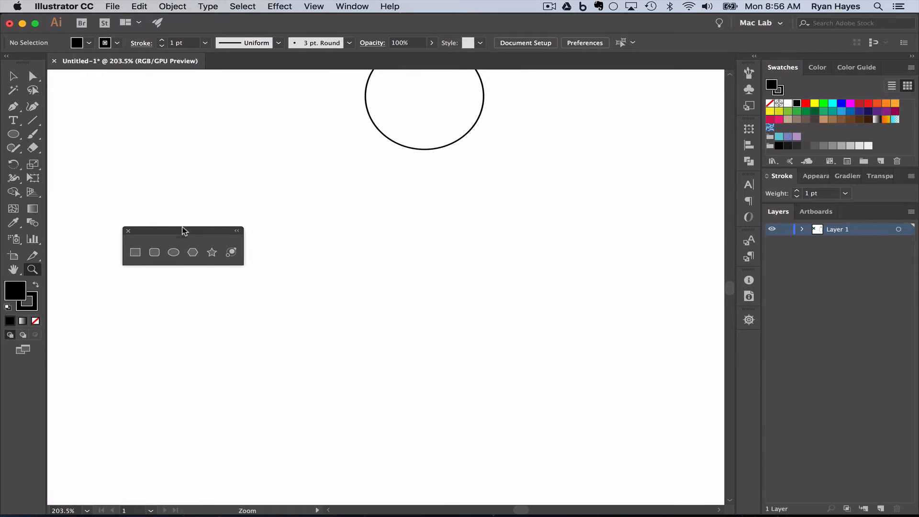
pyautogui.moveTo(186, 230); pyautogui.dragTo(170, 132)
pyautogui.click(157, 155)
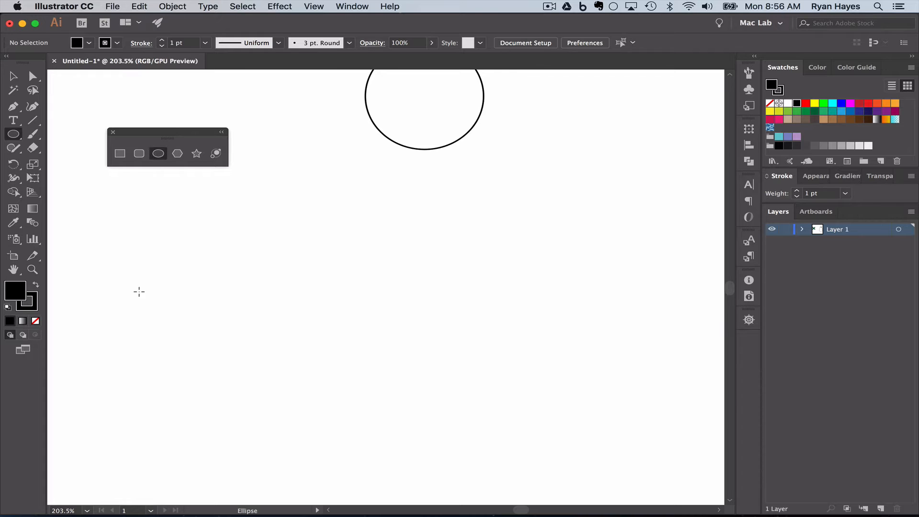
pyautogui.press('d')
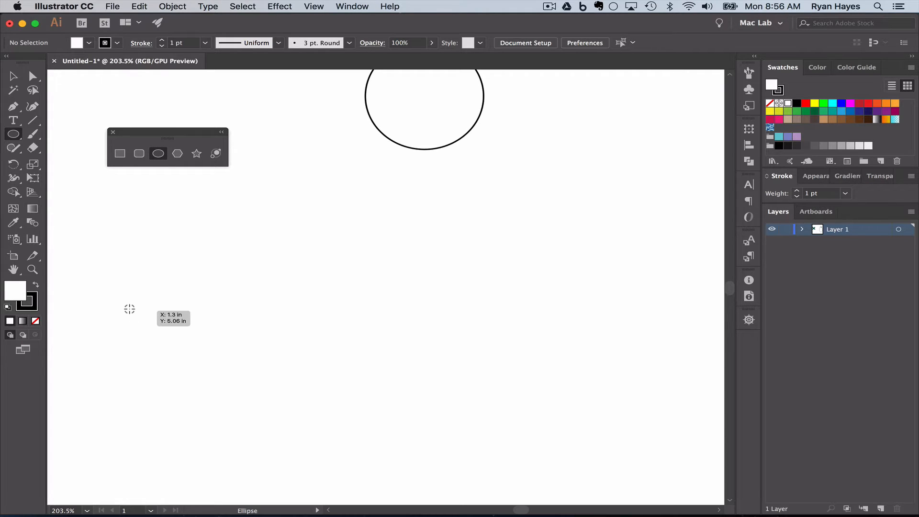
pyautogui.moveTo(130, 310); pyautogui.dragTo(163, 329)
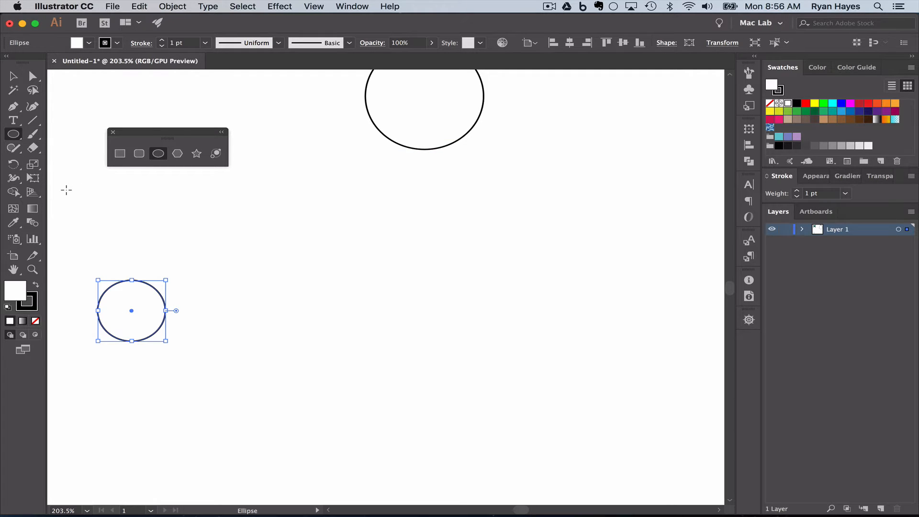
# Create a concentric copy of the circle scaled uniformly to 90%, then deselect it.
pyautogui.press('s')
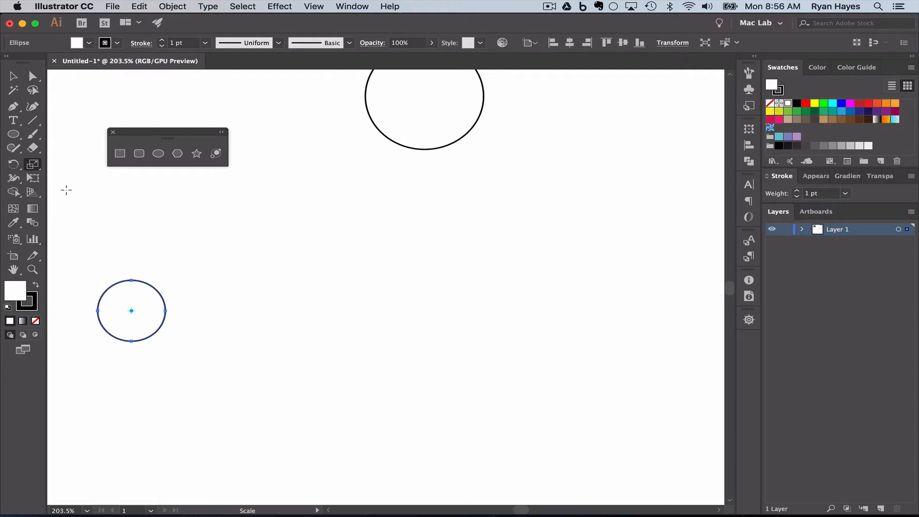
pyautogui.doubleClick(32, 164)
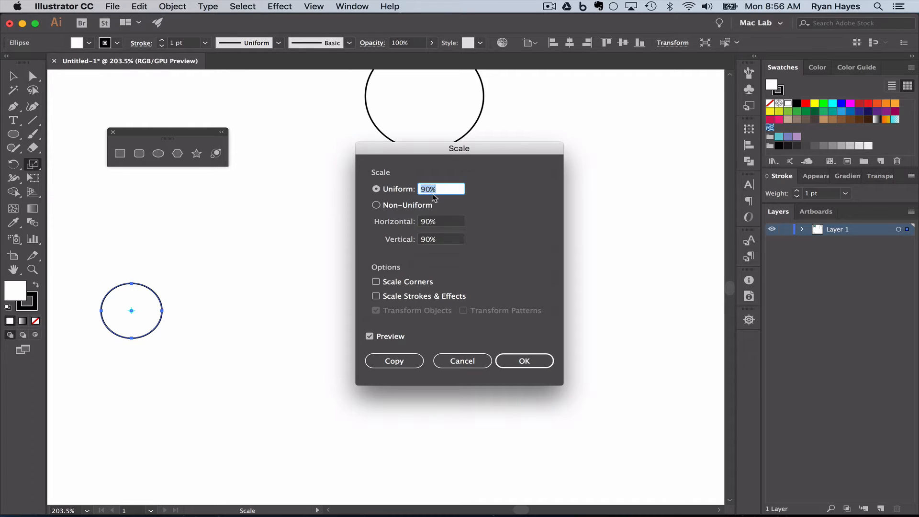
pyautogui.click(388, 360)
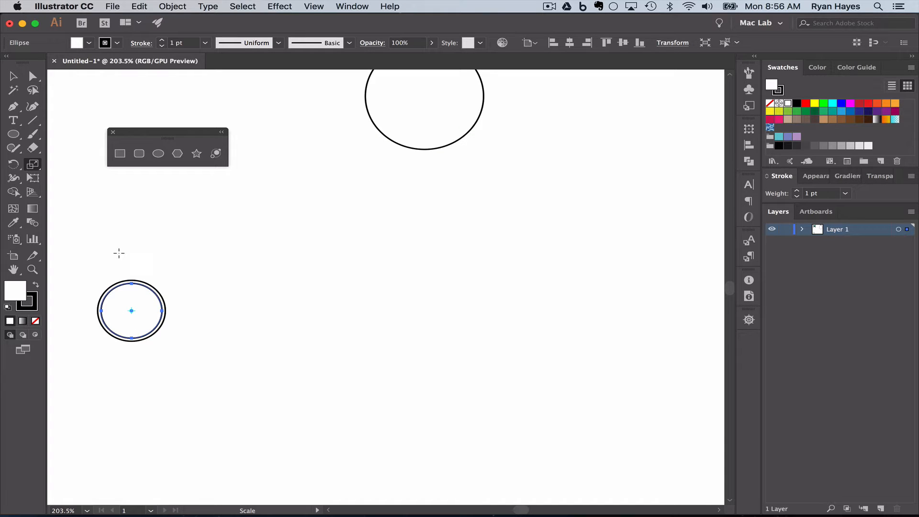
pyautogui.click(12, 75)
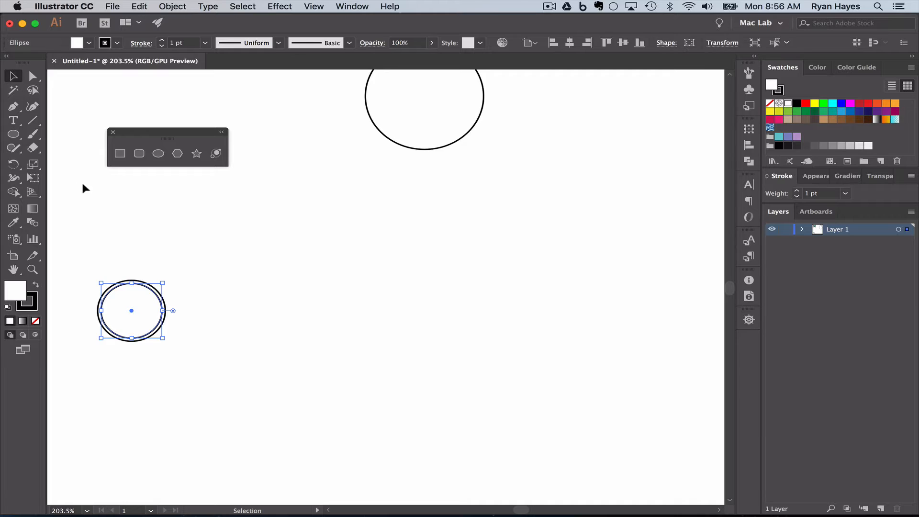
pyautogui.click(157, 340)
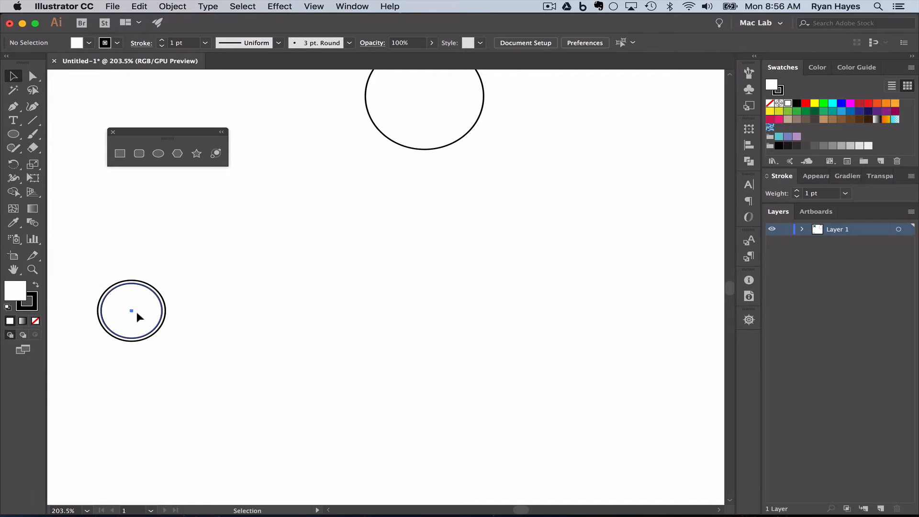
pyautogui.click(132, 312)
pyautogui.click(181, 312)
# Select both concentric circles and subtract the inner area with the Shape Builder tool to leave a ring.
pyautogui.click(32, 270)
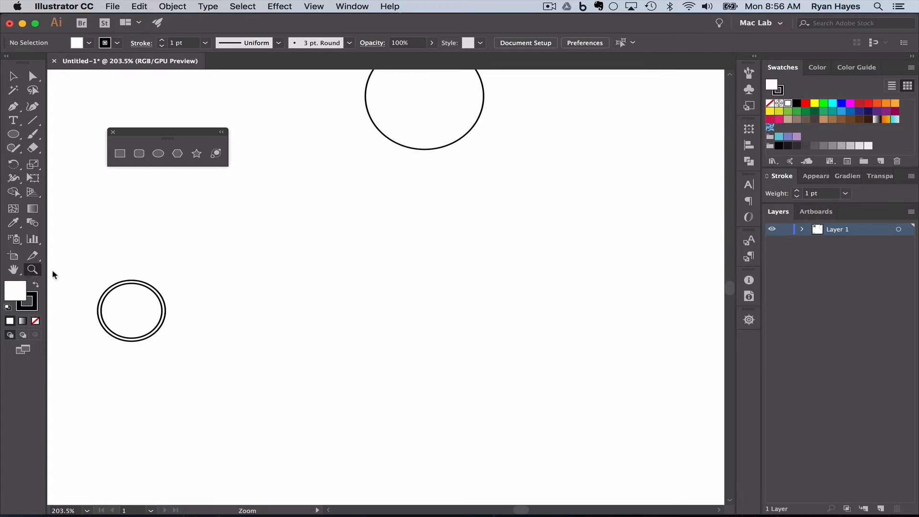
pyautogui.moveTo(101, 278); pyautogui.dragTo(140, 302)
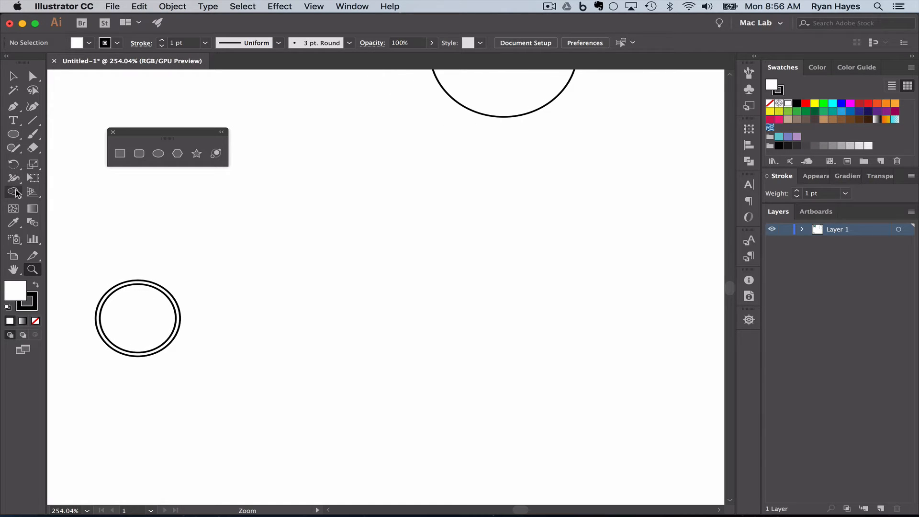
pyautogui.click(11, 80)
pyautogui.moveTo(72, 277); pyautogui.dragTo(225, 357)
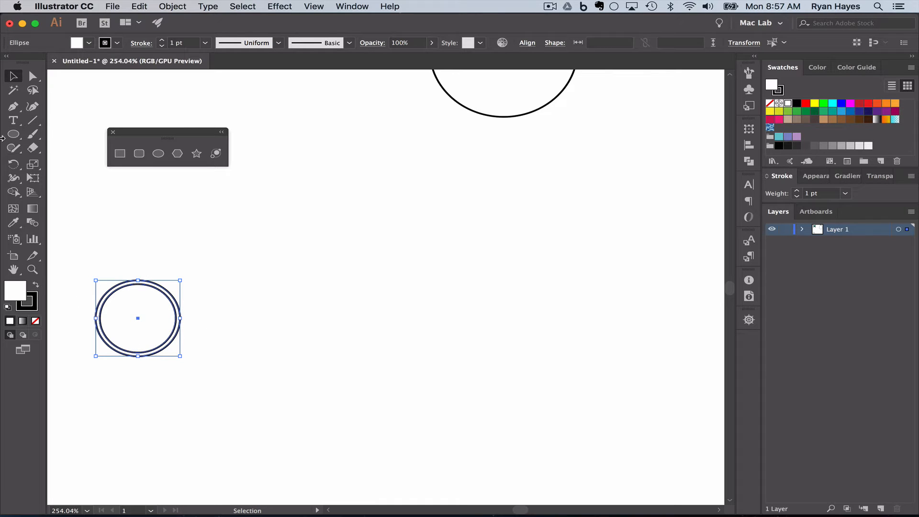
pyautogui.click(14, 193)
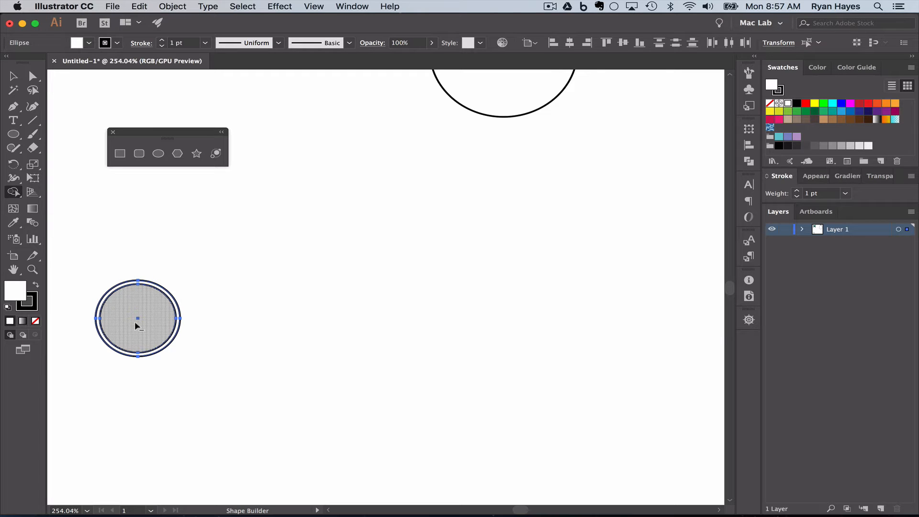
pyautogui.keyDown('alt'); pyautogui.click(137, 326); pyautogui.keyUp('alt')
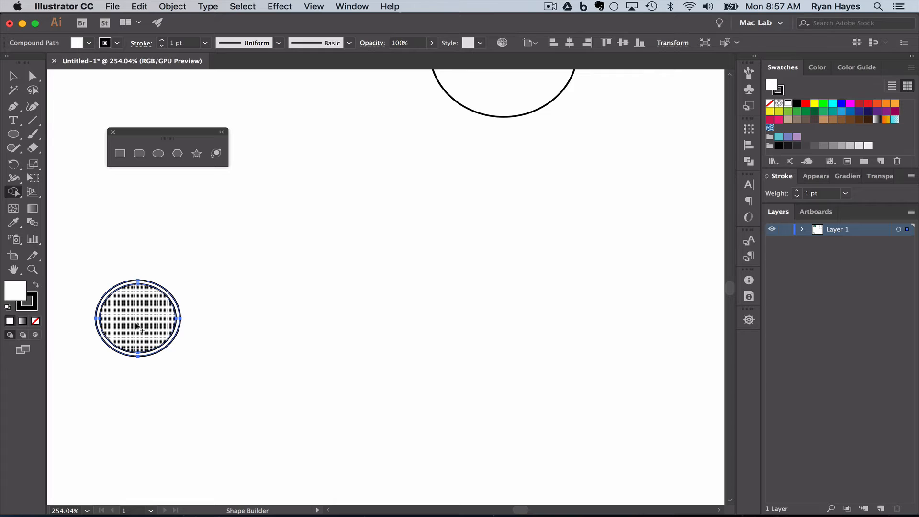
# Fill the ring with blue and duplicate it twice, placing one overlapping copy beside it and another centred below the pair.
pyautogui.click(13, 77)
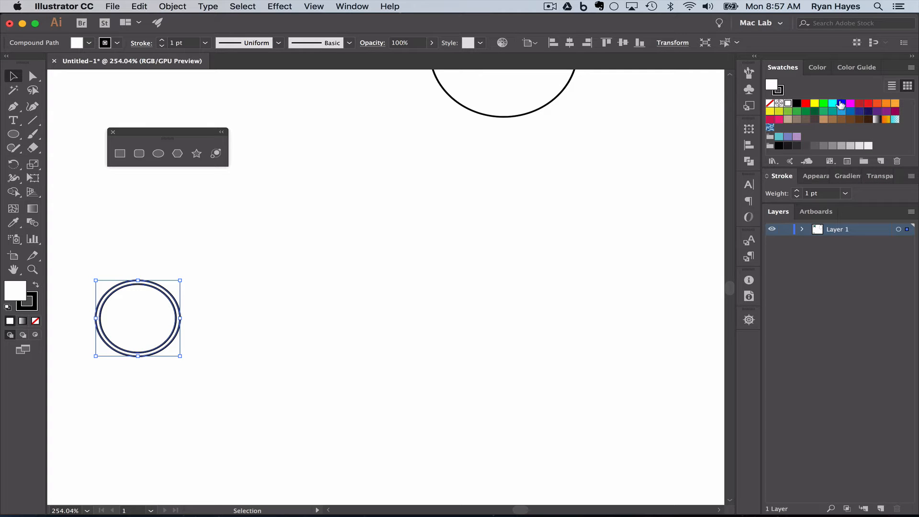
pyautogui.click(841, 104)
pyautogui.click(297, 283)
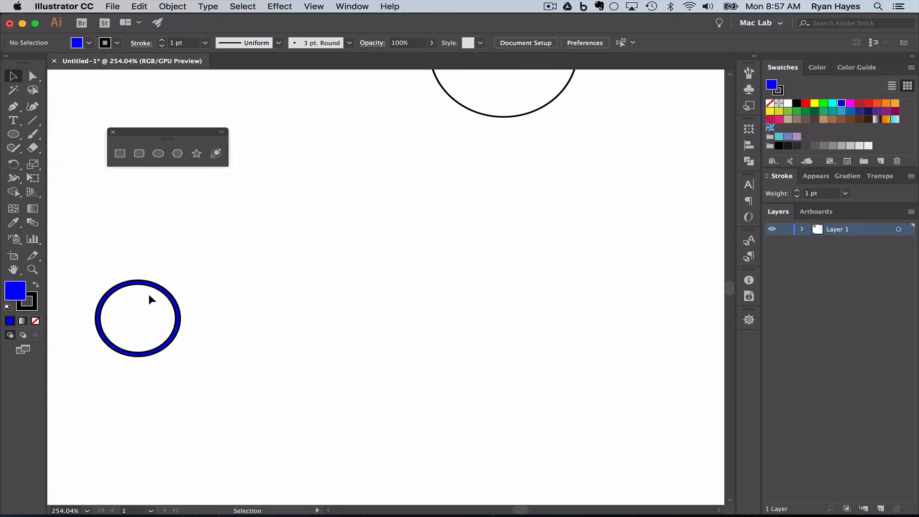
pyautogui.moveTo(172, 302); pyautogui.dragTo(228, 302)
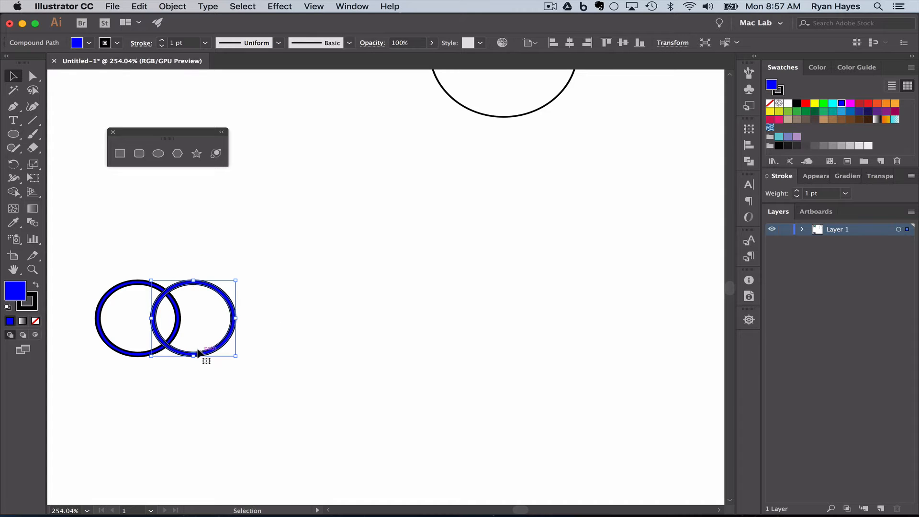
pyautogui.moveTo(198, 353); pyautogui.dragTo(168, 382)
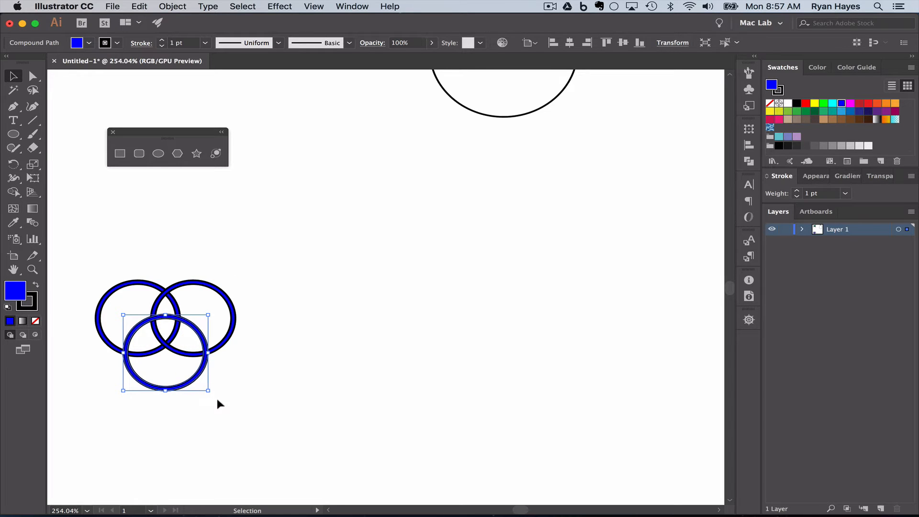
# Select all three rings and merge the left ring's segments across the upper crossing with the Shape Builder tool, over the right ring.
pyautogui.click(32, 269)
pyautogui.moveTo(87, 280); pyautogui.dragTo(195, 355)
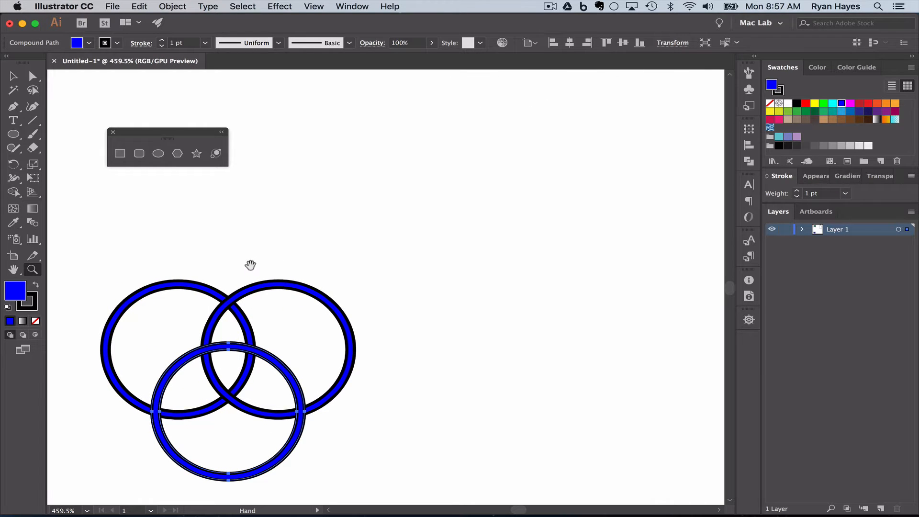
pyautogui.moveTo(248, 262); pyautogui.dragTo(250, 185)
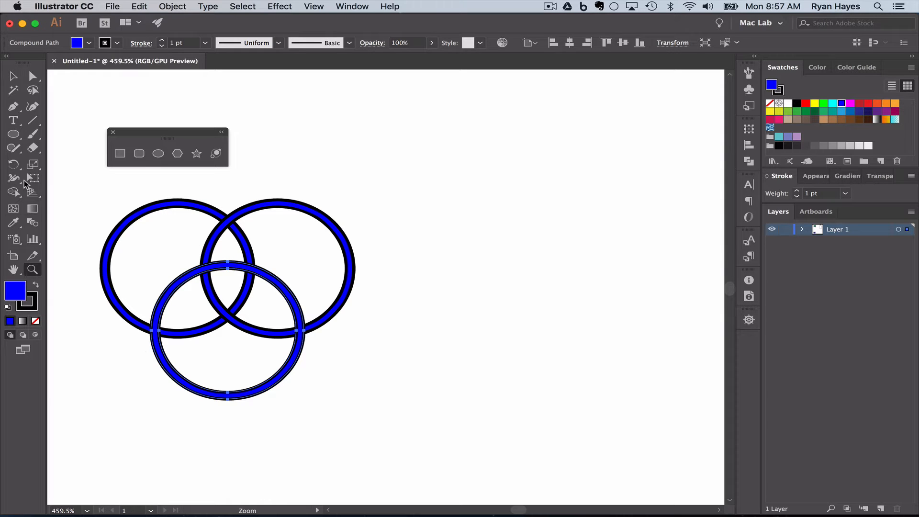
pyautogui.press('v')
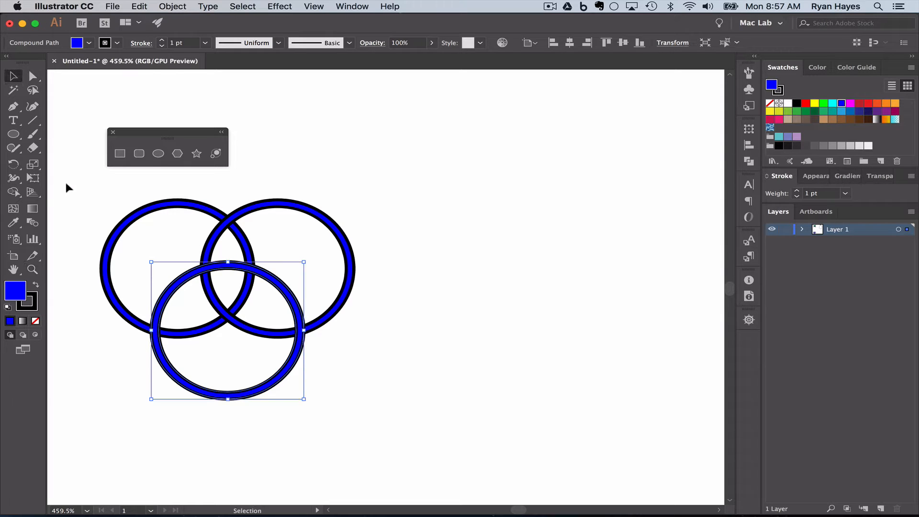
pyautogui.moveTo(70, 192); pyautogui.dragTo(395, 446)
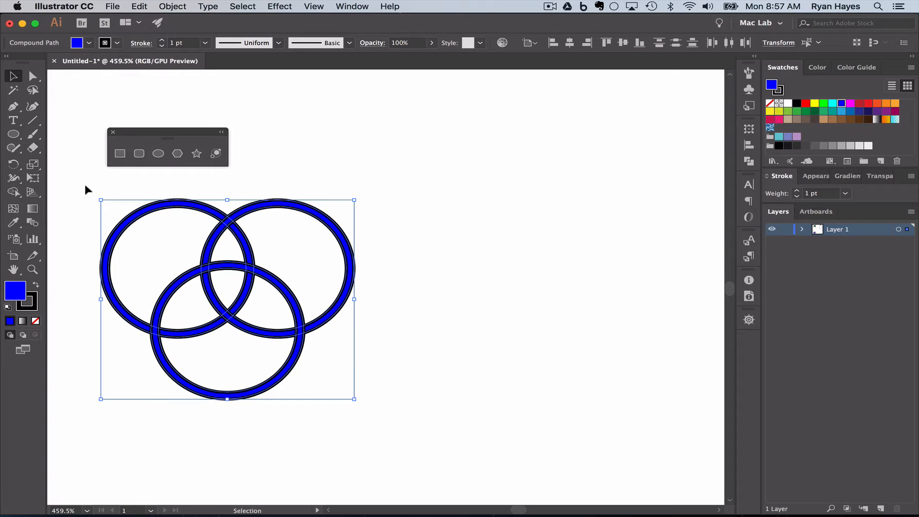
pyautogui.click(14, 192)
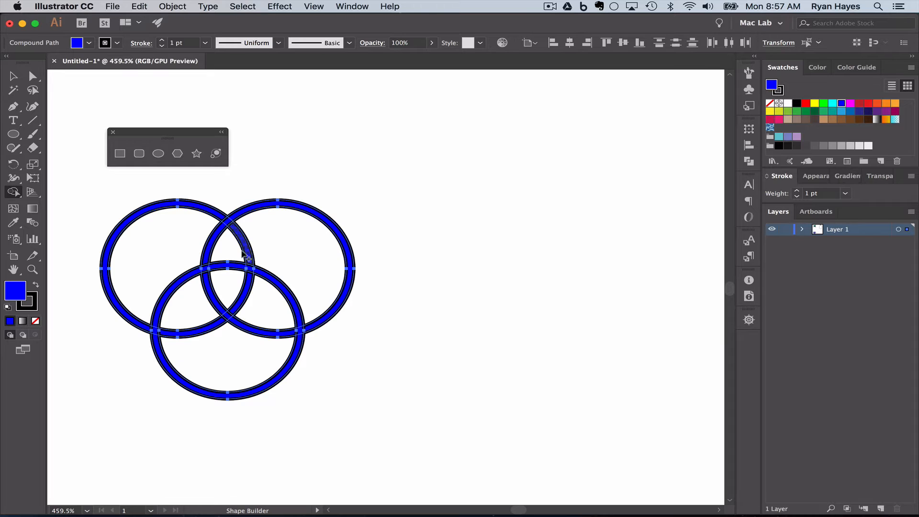
pyautogui.moveTo(214, 213); pyautogui.dragTo(236, 234)
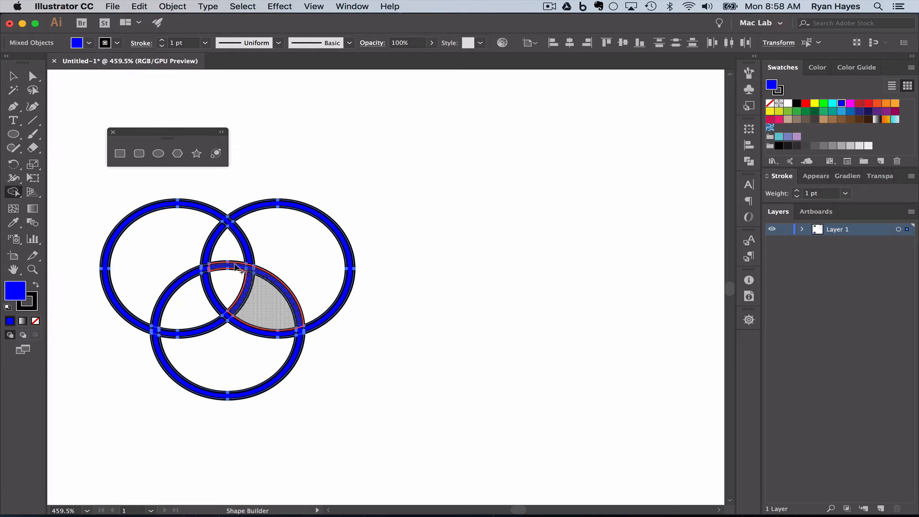
# Merge the right ring across the bottom ring at the lower-right crossing, and the bottom ring across the left ring at the lower-left crossing.
pyautogui.click(240, 271)
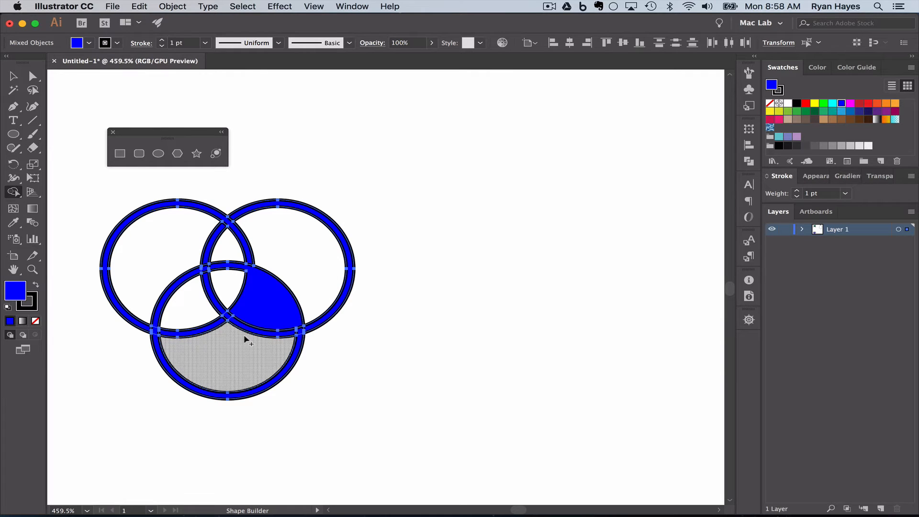
pyautogui.press('super+z')
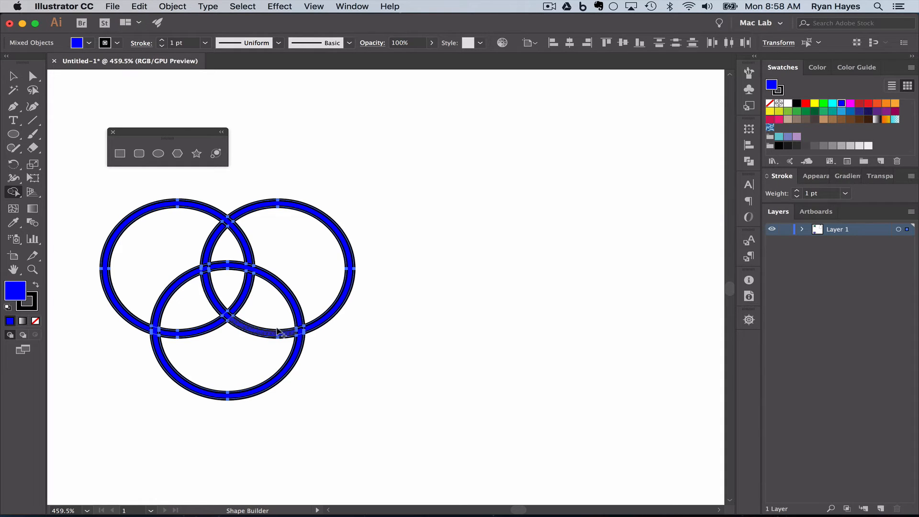
pyautogui.moveTo(266, 330); pyautogui.dragTo(309, 322)
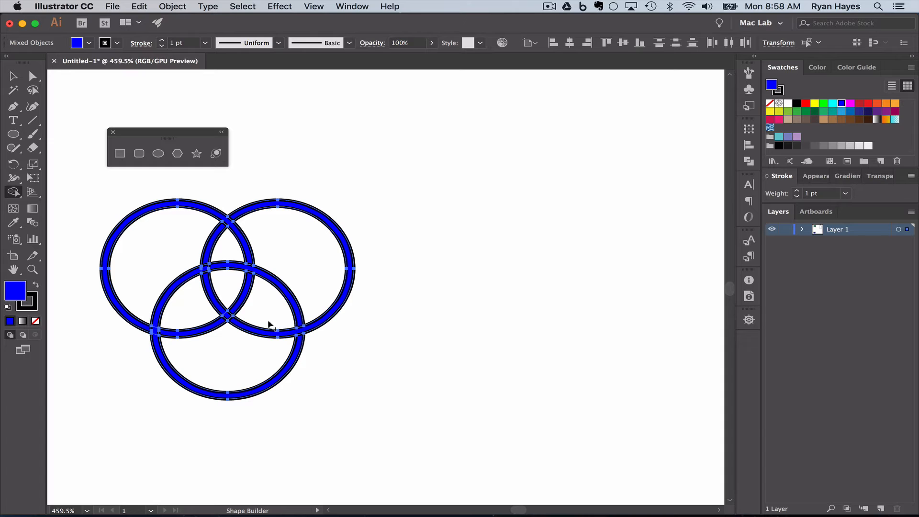
pyautogui.moveTo(235, 300); pyautogui.dragTo(218, 324)
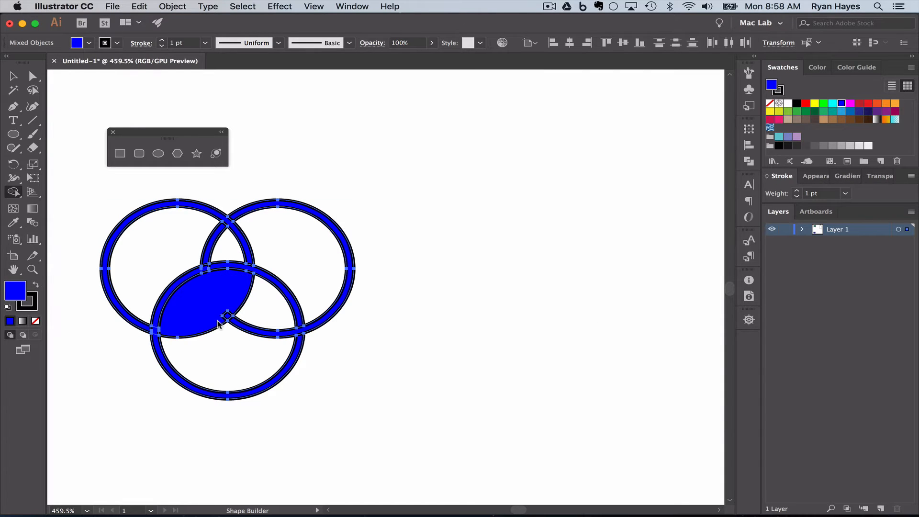
pyautogui.press('super+z')
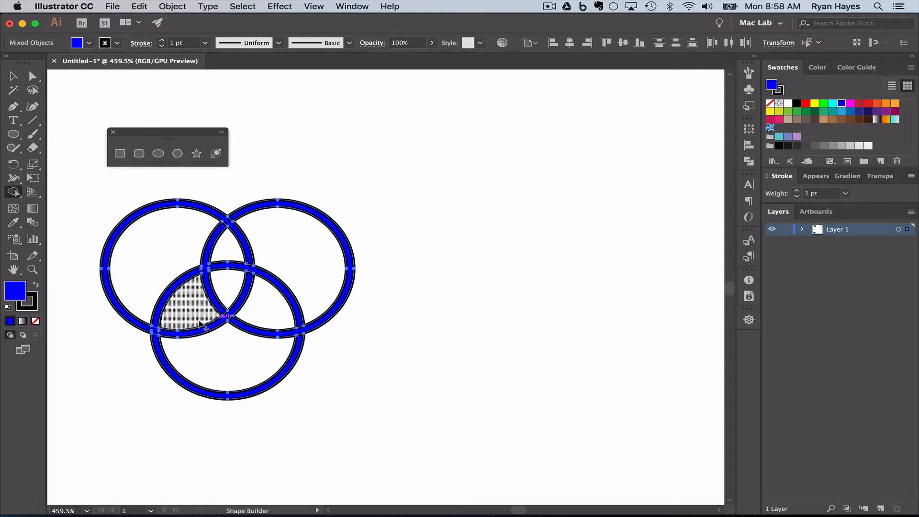
pyautogui.moveTo(153, 322); pyautogui.dragTo(158, 342)
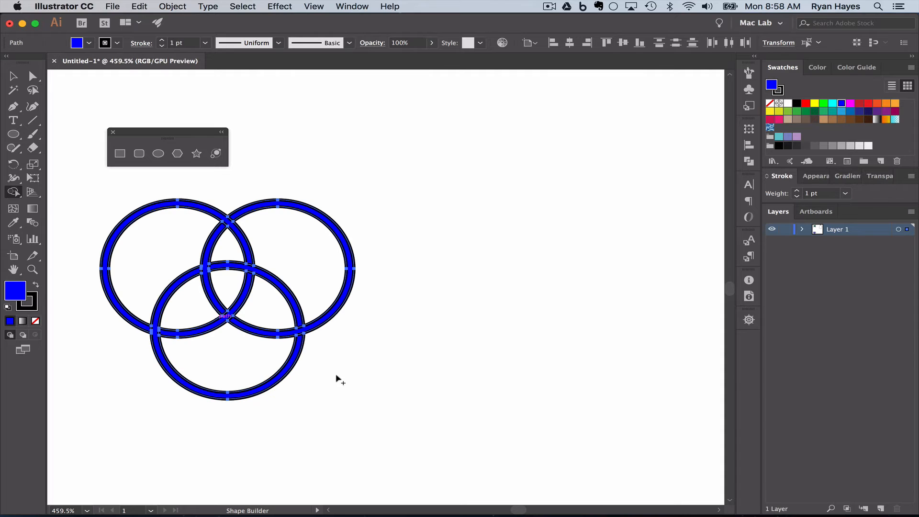
# Fill both the outer and inner segments of the right ring with red.
pyautogui.click(14, 77)
pyautogui.click(376, 136)
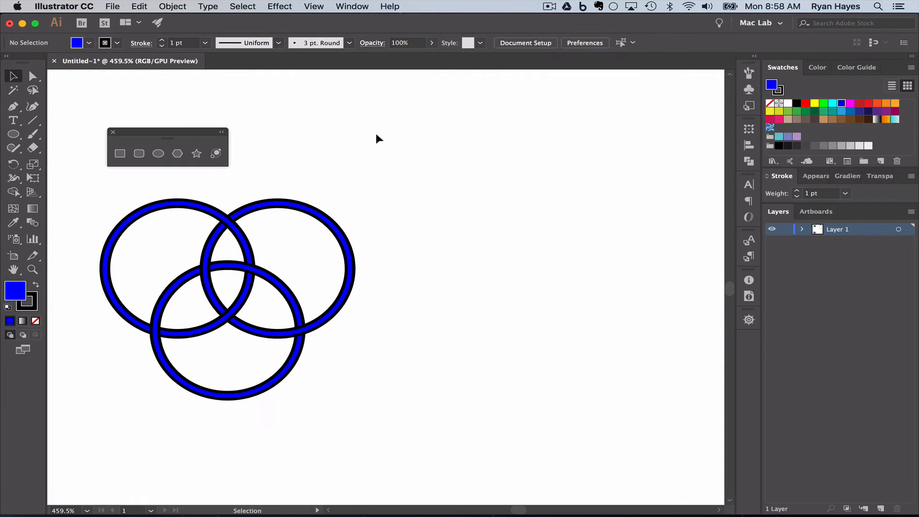
pyautogui.click(314, 211)
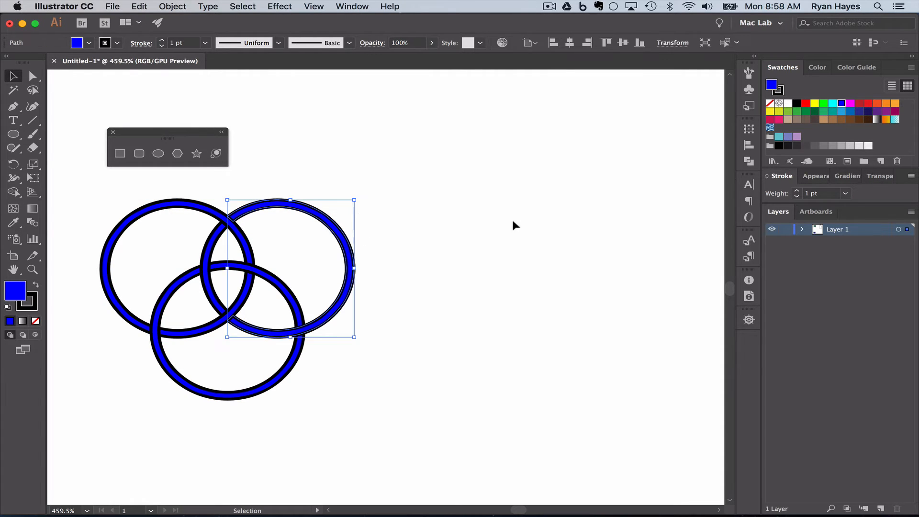
pyautogui.click(805, 103)
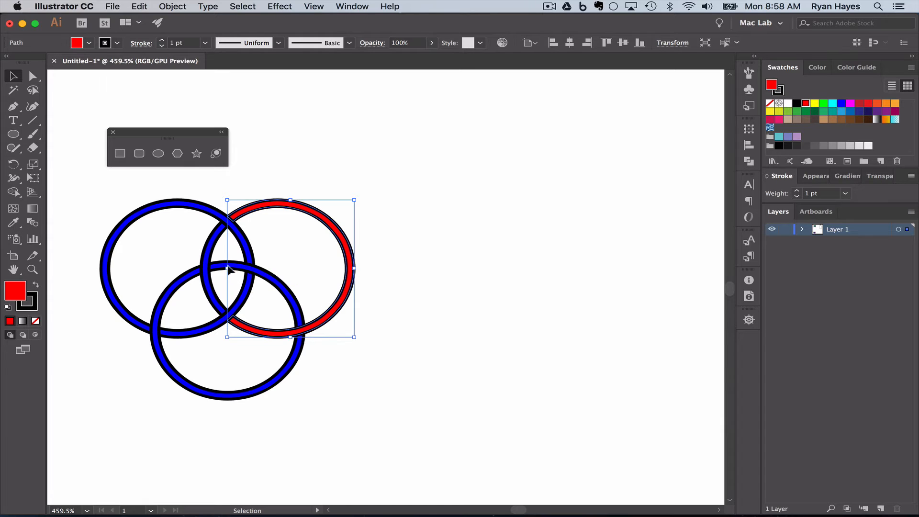
pyautogui.click(213, 258)
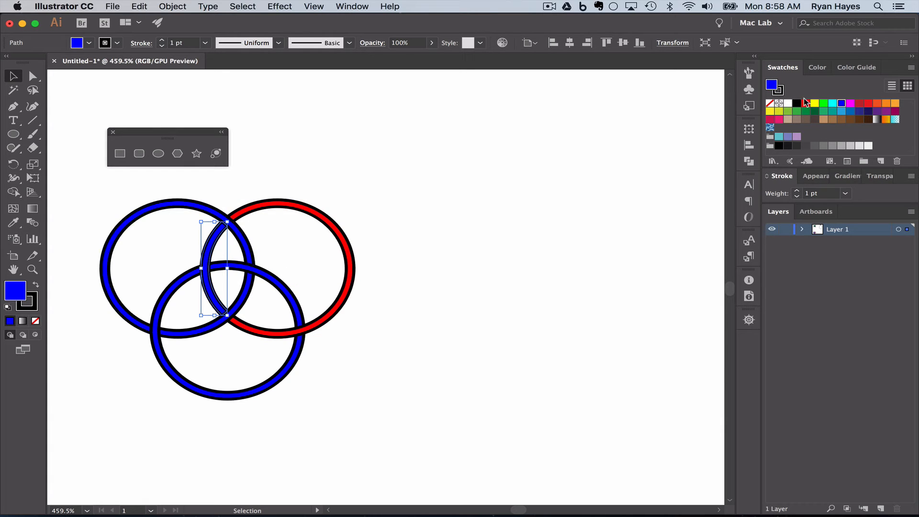
pyautogui.click(805, 104)
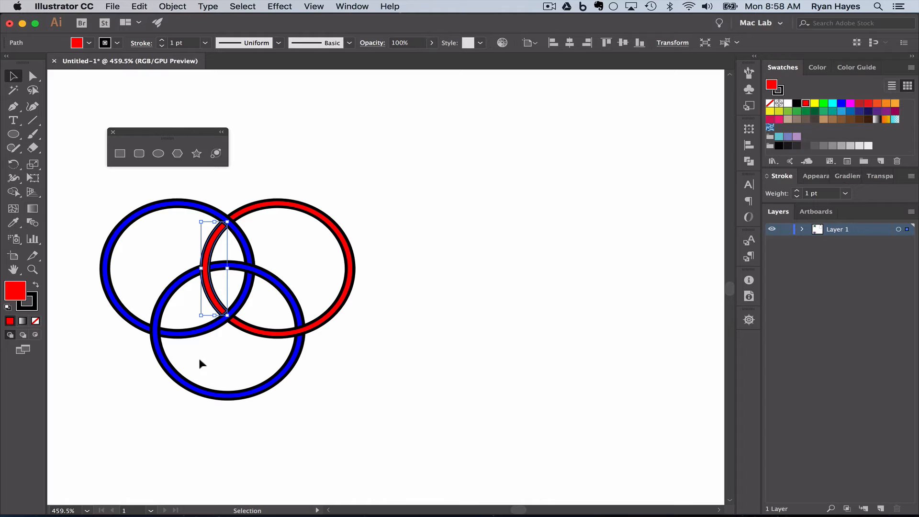
# Fill both the outer and inner segments of the bottom ring with yellow.
pyautogui.click(161, 364)
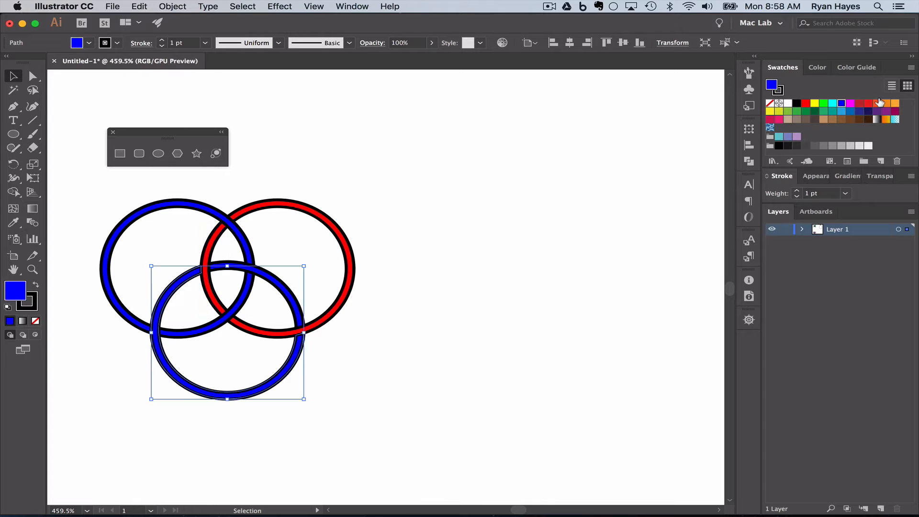
pyautogui.click(877, 102)
pyautogui.click(282, 290)
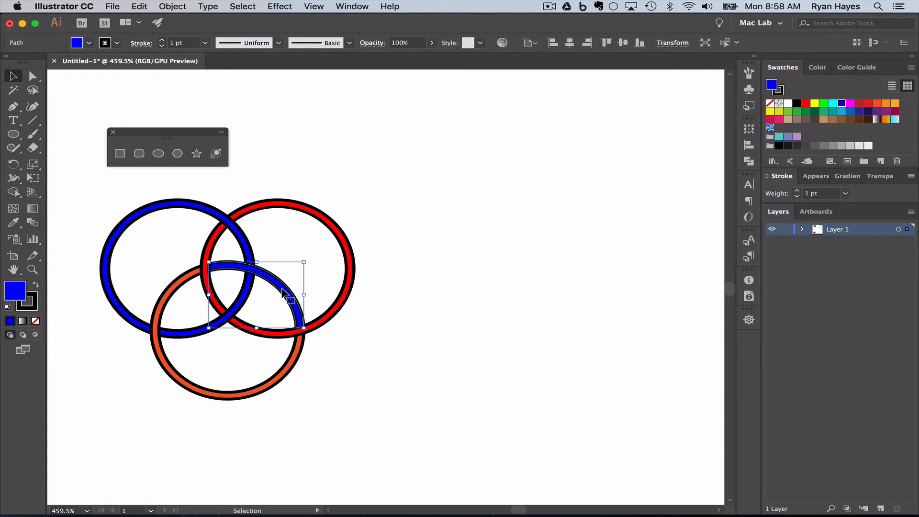
pyautogui.click(769, 111)
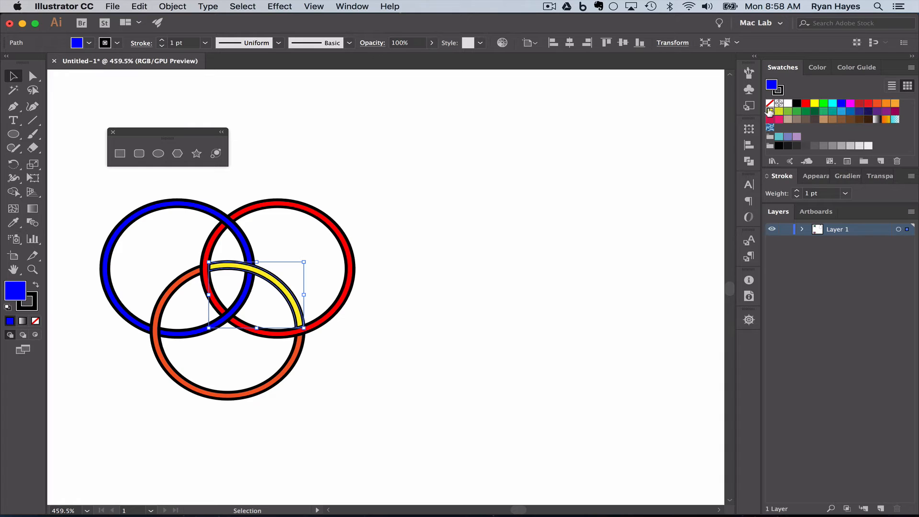
pyautogui.click(235, 394)
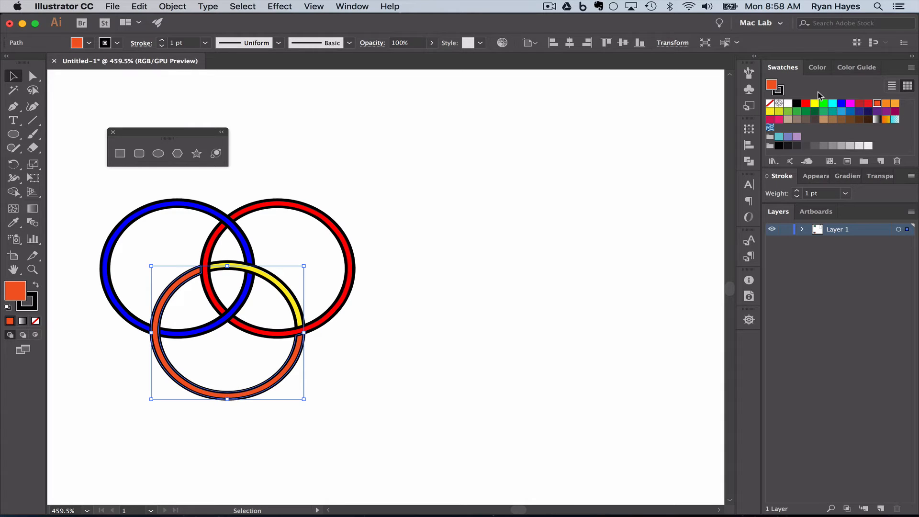
pyautogui.click(770, 111)
pyautogui.click(544, 291)
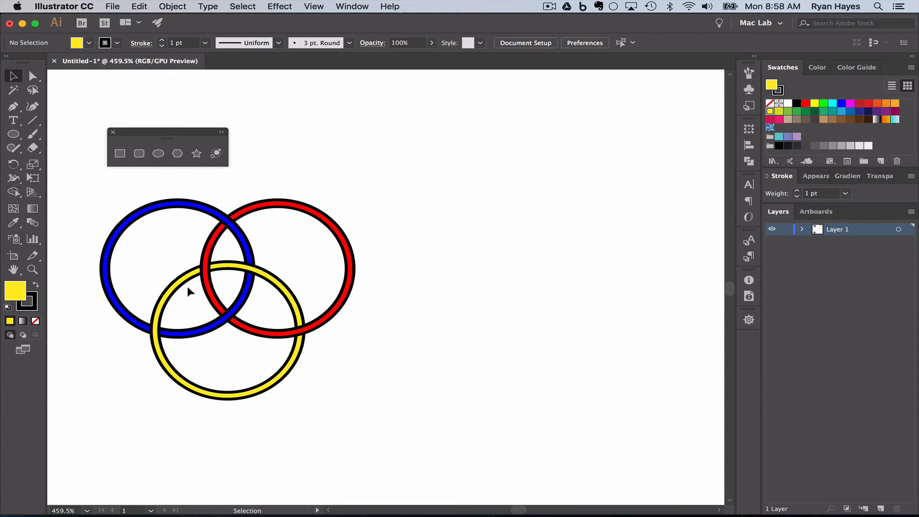
# Select all three interlocking rings and remove their stroke.
pyautogui.moveTo(80, 217); pyautogui.dragTo(392, 350)
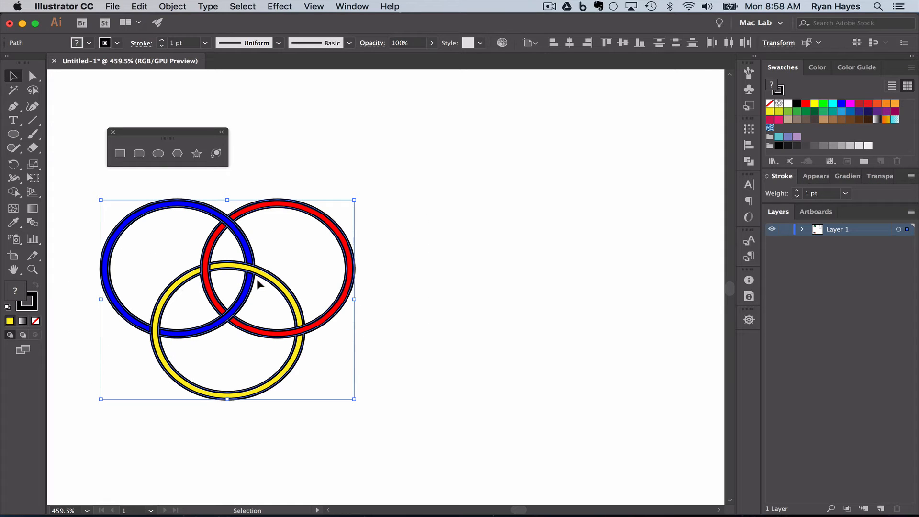
pyautogui.click(461, 371)
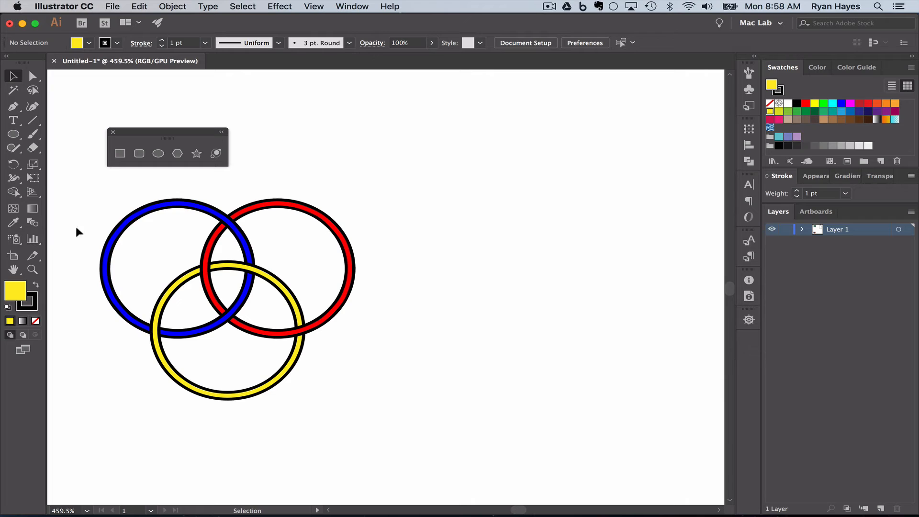
pyautogui.moveTo(84, 227)
pyautogui.mouseDown()
pyautogui.moveTo(273, 361)
pyautogui.moveTo(423, 392)
pyautogui.mouseUp()
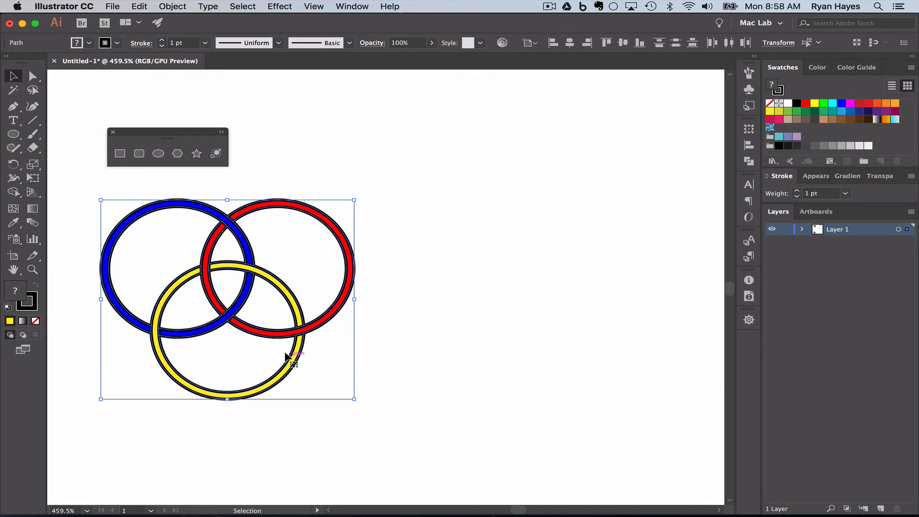
pyautogui.click(33, 308)
pyautogui.click(35, 321)
pyautogui.click(78, 341)
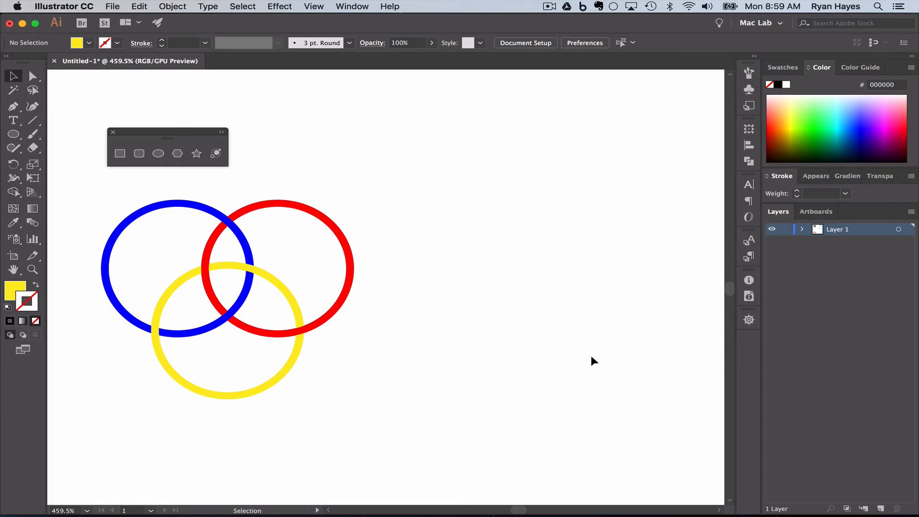
# Draw an eight-sided polygon about 0.36 in wide with the Polygon tool on a blank area of the canvas.
pyautogui.press('space')
pyautogui.moveTo(537, 289); pyautogui.dragTo(220, 282)
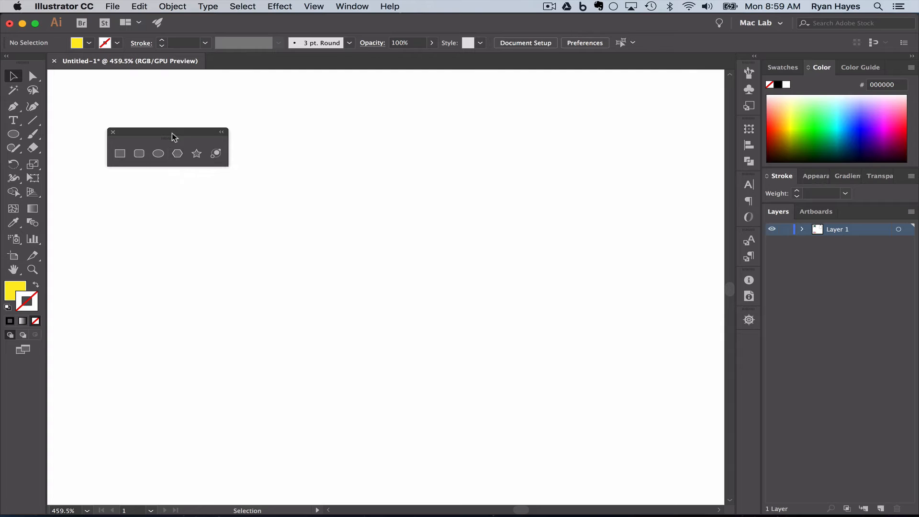
pyautogui.moveTo(173, 137); pyautogui.dragTo(119, 108)
pyautogui.click(123, 125)
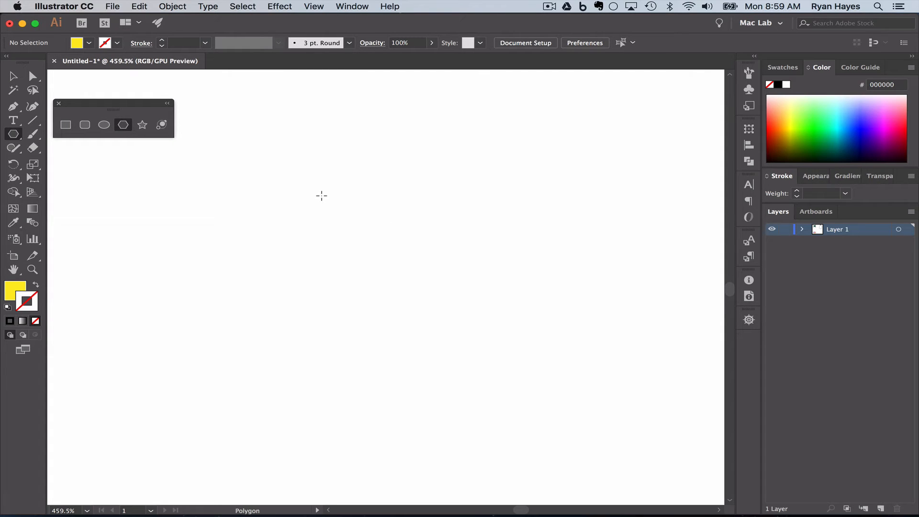
pyautogui.moveTo(322, 195); pyautogui.dragTo(353, 218)
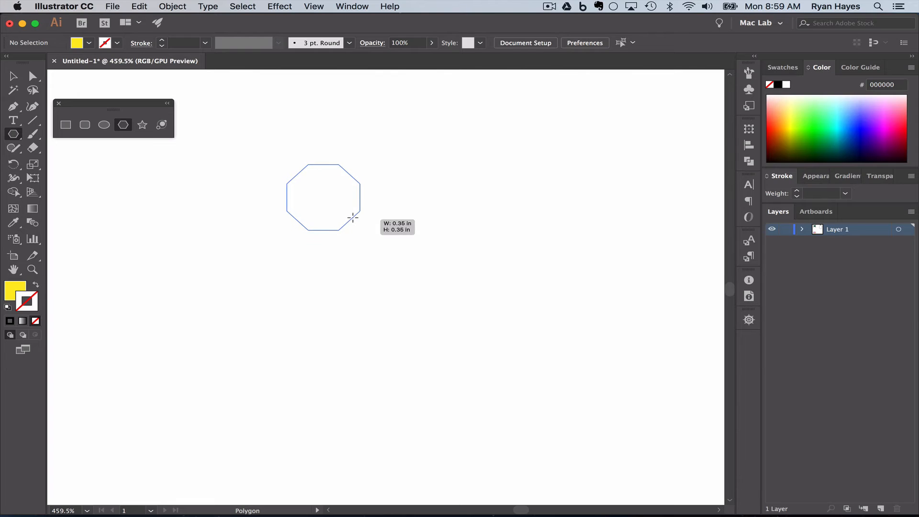
pyautogui.press('Down')
pyautogui.press('Down')
pyautogui.press('Down')
pyautogui.press('Down')
pyautogui.moveTo(354, 218); pyautogui.dragTo(355, 218)
pyautogui.press('Up')
pyautogui.press('Up')
pyautogui.press('Up')
pyautogui.press('Up')
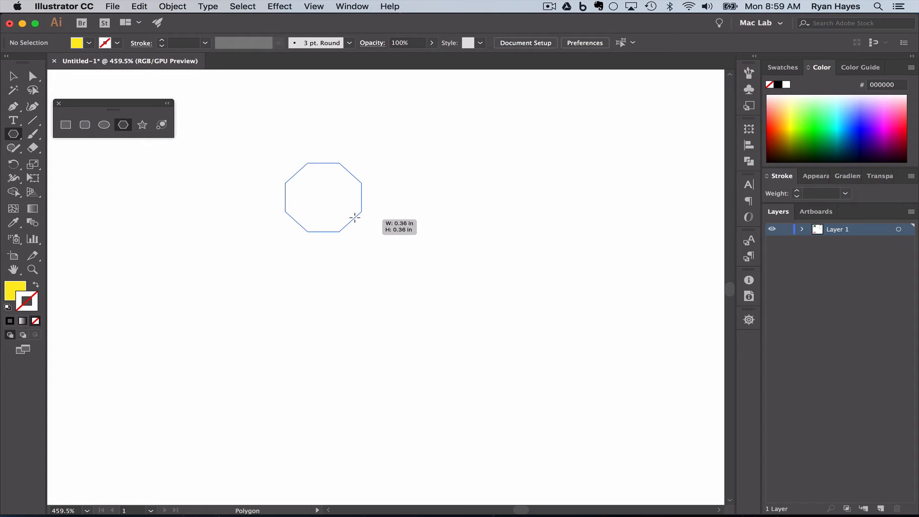
pyautogui.moveTo(354, 218); pyautogui.dragTo(355, 218)
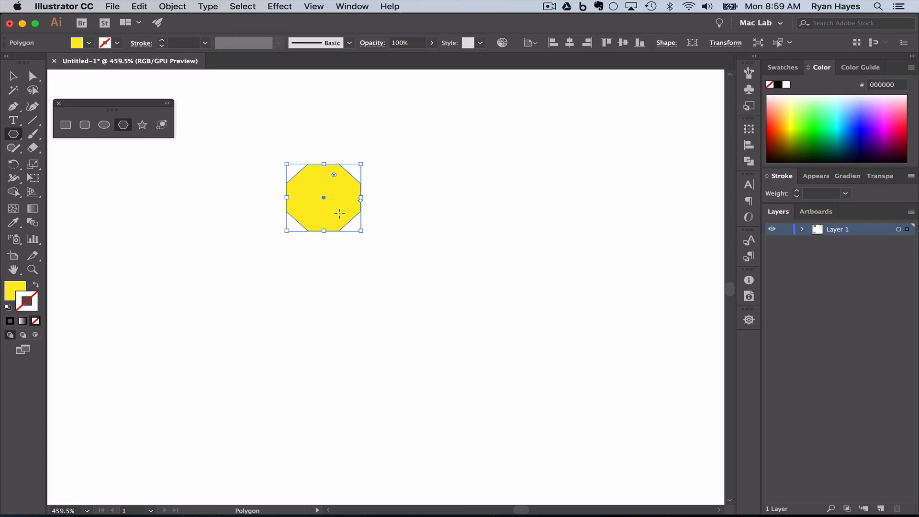
# Create a copy of the octagon rotated 45° around its lower-left anchor point.
pyautogui.click(14, 168)
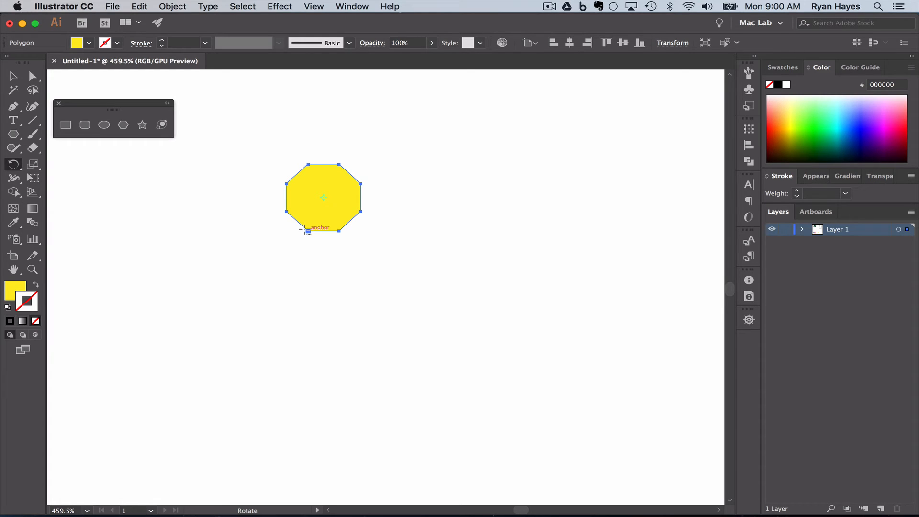
pyautogui.keyDown('alt'); pyautogui.click(307, 229); pyautogui.keyUp('alt')
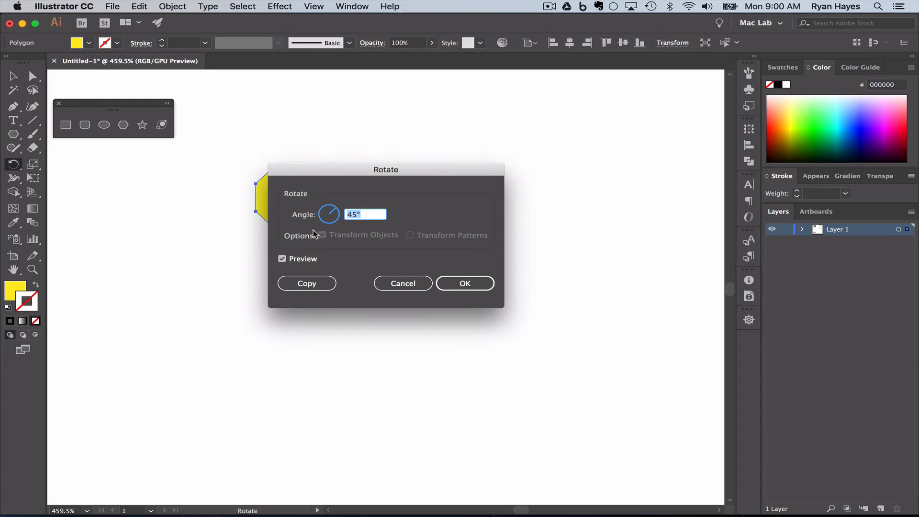
pyautogui.moveTo(355, 171); pyautogui.dragTo(263, 285)
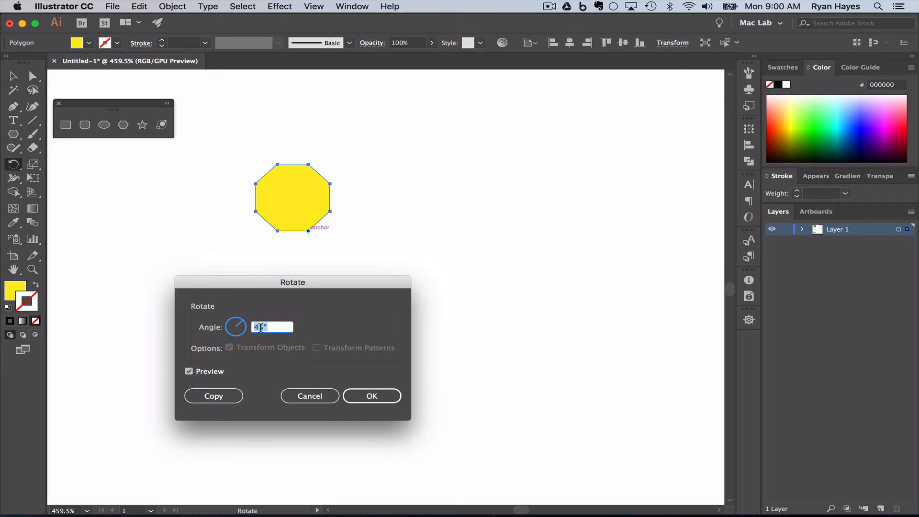
pyautogui.click(213, 396)
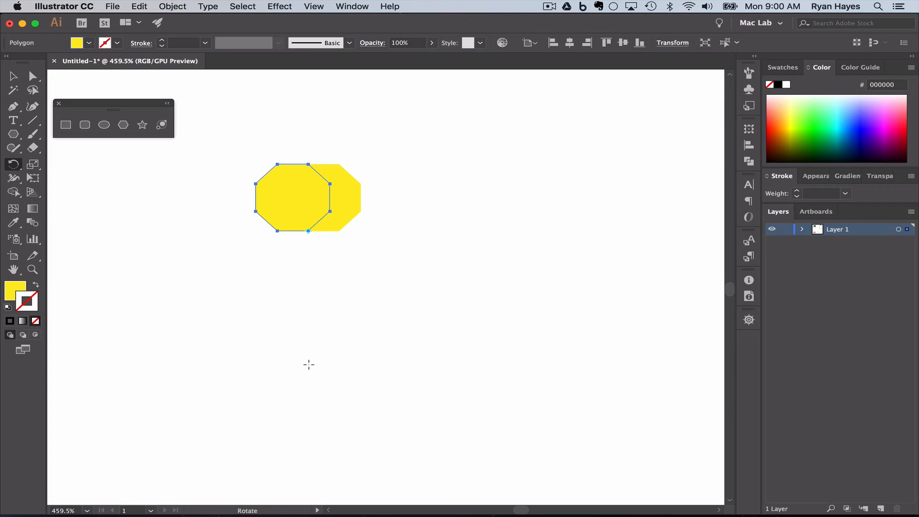
# Repeat the rotated copy six more times to complete a full circle of eight overlapping octagons.
pyautogui.press('v')
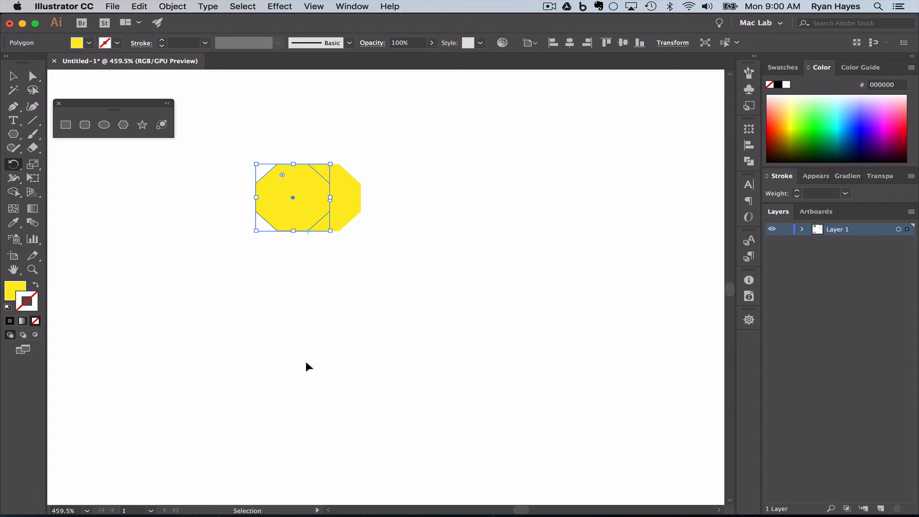
pyautogui.press('super+d')
pyautogui.press('super+d')
pyautogui.press('super+d')
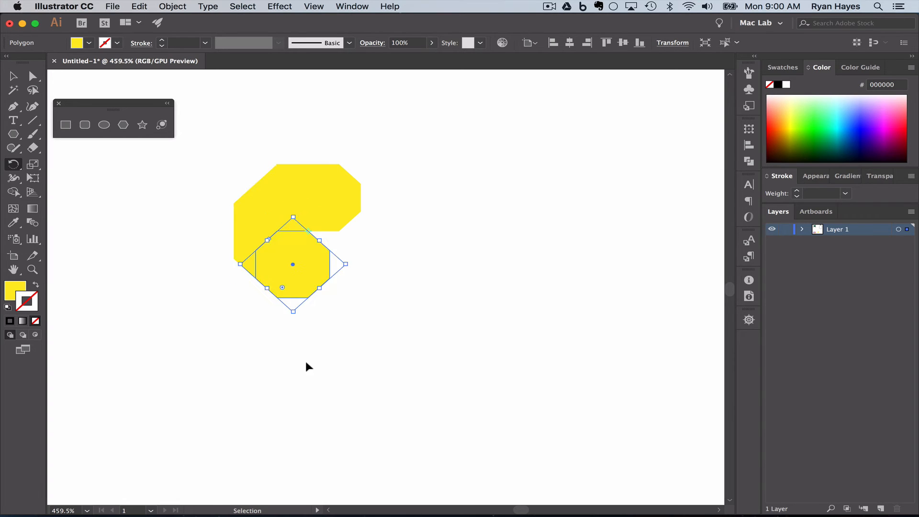
pyautogui.press('super+d')
pyautogui.press('super+d')
pyautogui.press('super+d')
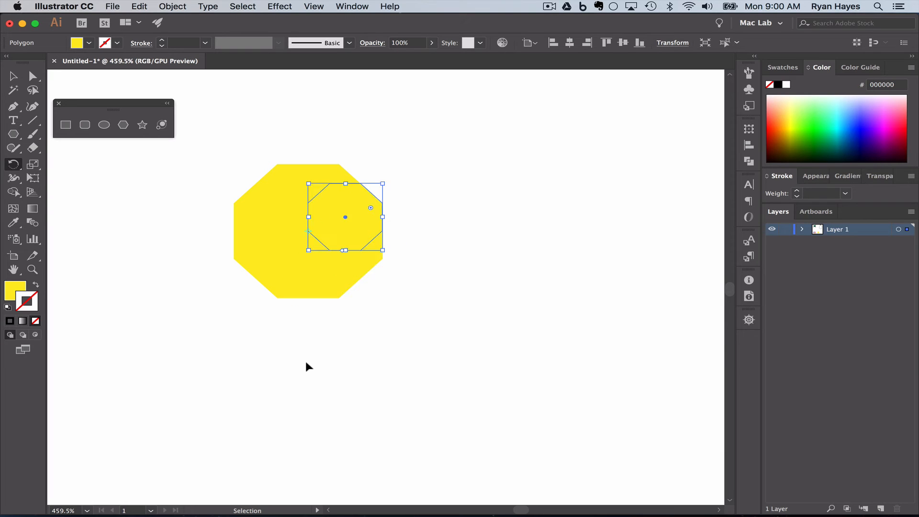
pyautogui.press('r')
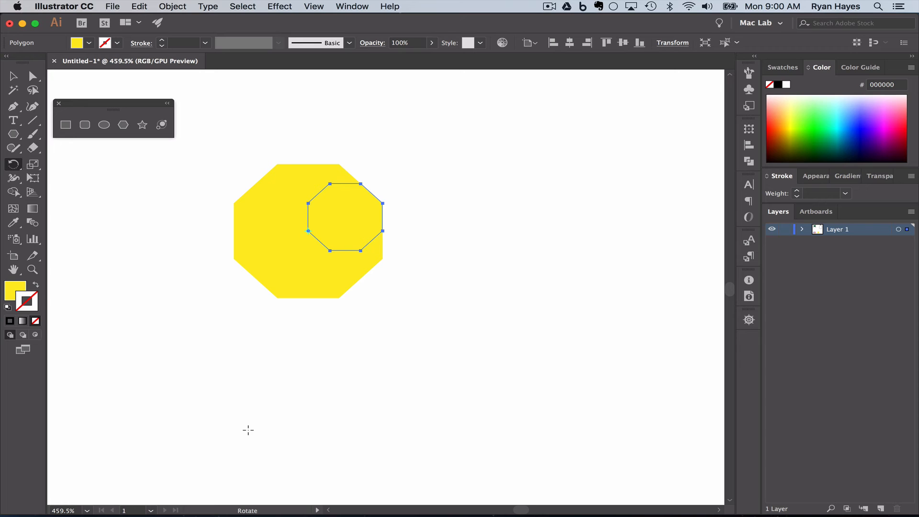
# Select all the octagons and fill the four inner squares with blue 0E0CFF using the Shape Builder tool.
pyautogui.click(14, 76)
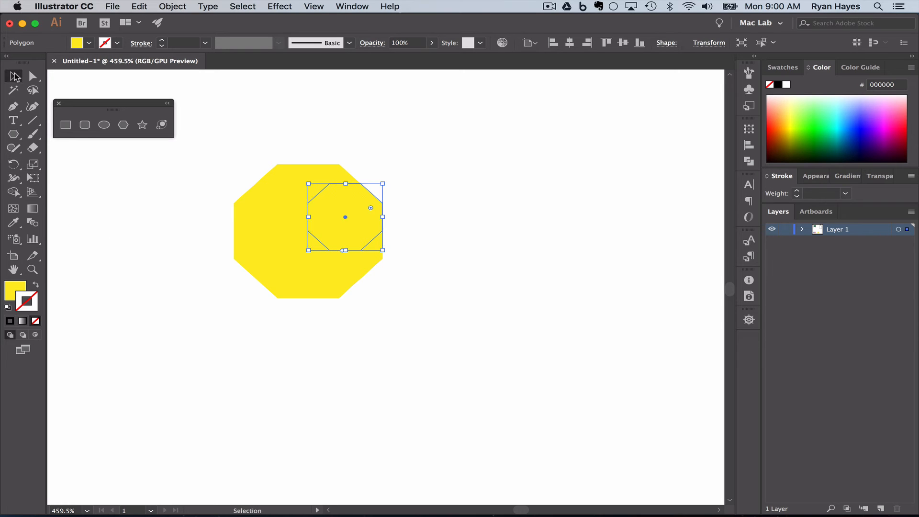
pyautogui.moveTo(203, 147); pyautogui.dragTo(455, 358)
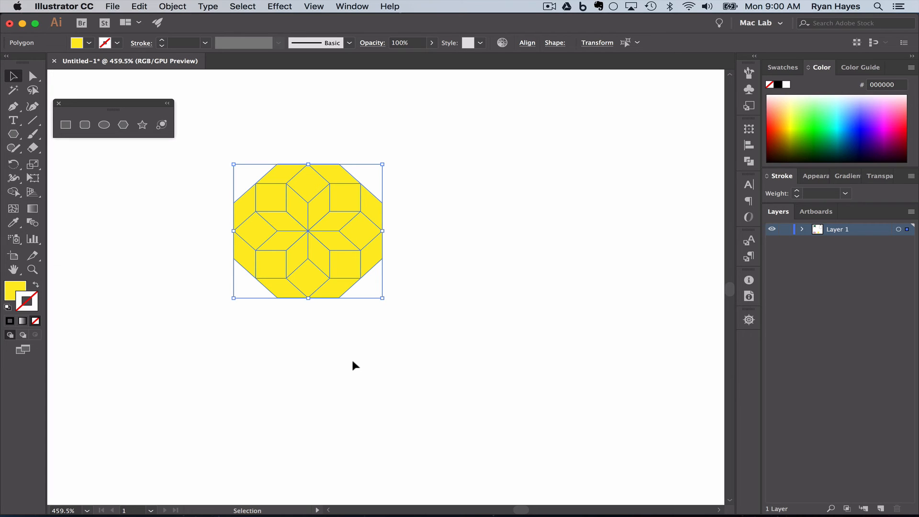
pyautogui.click(13, 192)
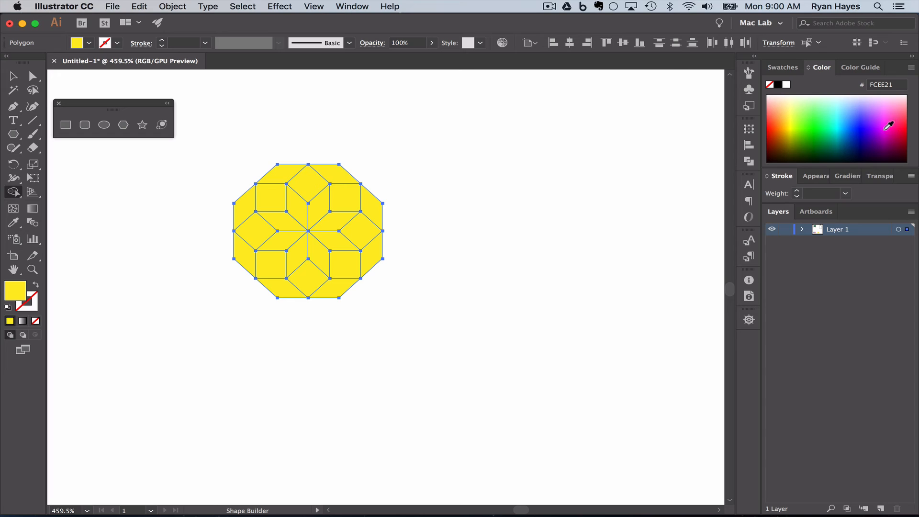
pyautogui.click(788, 68)
pyautogui.click(819, 67)
pyautogui.click(857, 123)
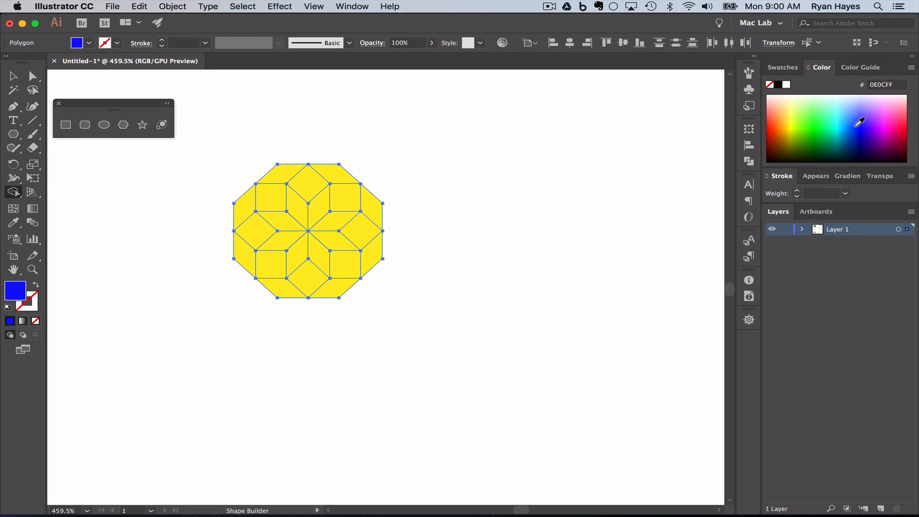
pyautogui.click(336, 194)
pyautogui.click(268, 196)
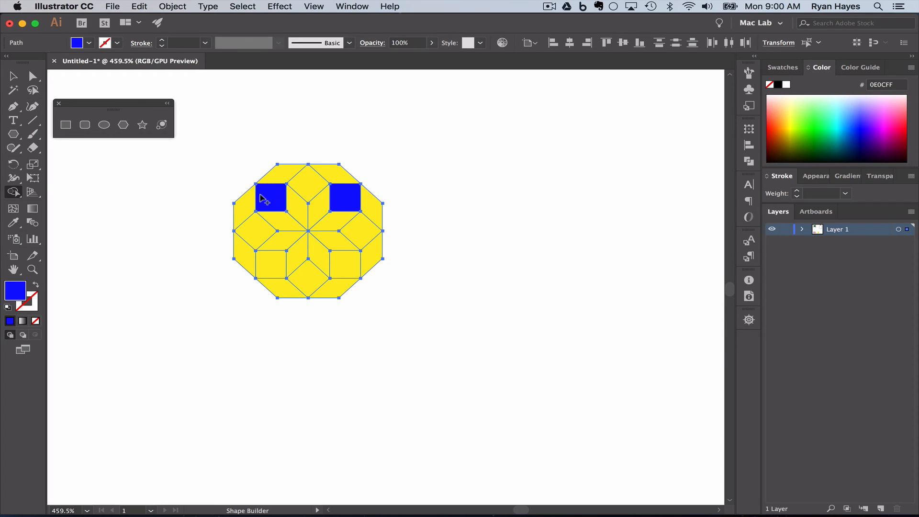
pyautogui.click(269, 263)
pyautogui.click(343, 263)
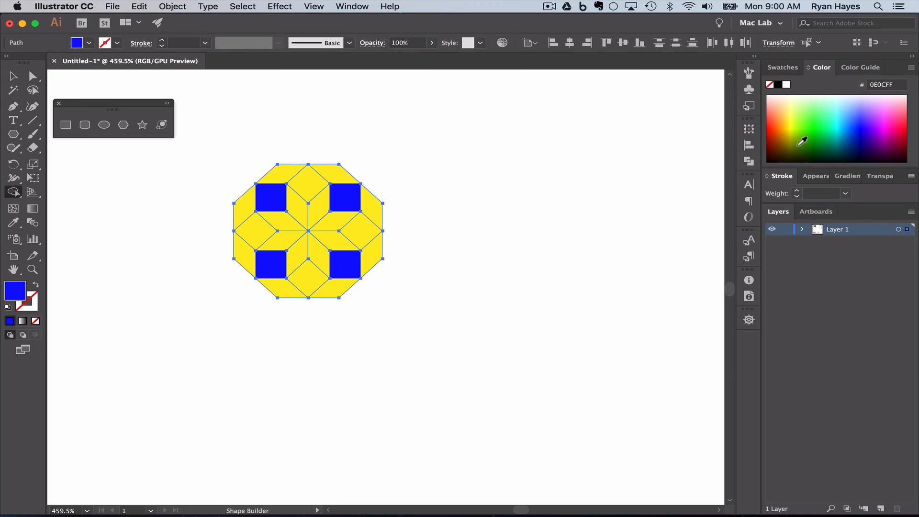
# Fill the four central star segments directly above and below the centre point with light blue 61E5FF.
pyautogui.click(837, 114)
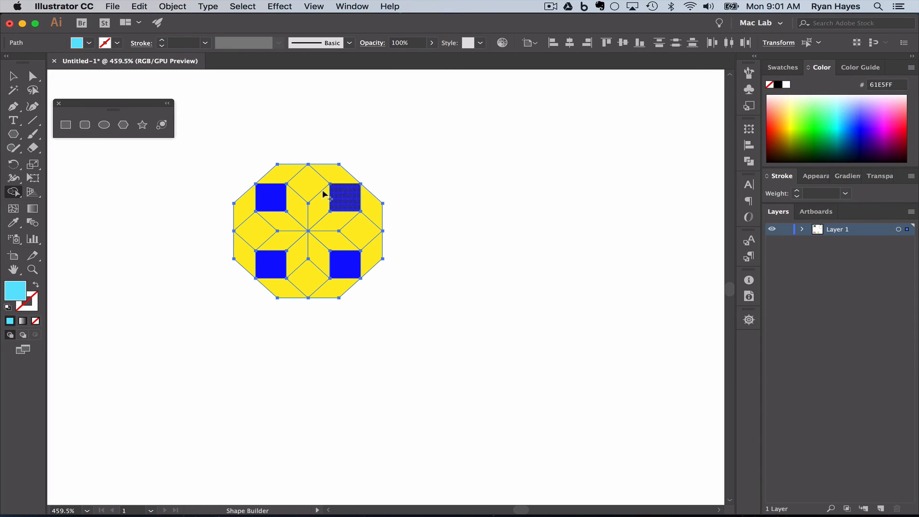
pyautogui.click(318, 206)
pyautogui.click(293, 206)
pyautogui.click(296, 251)
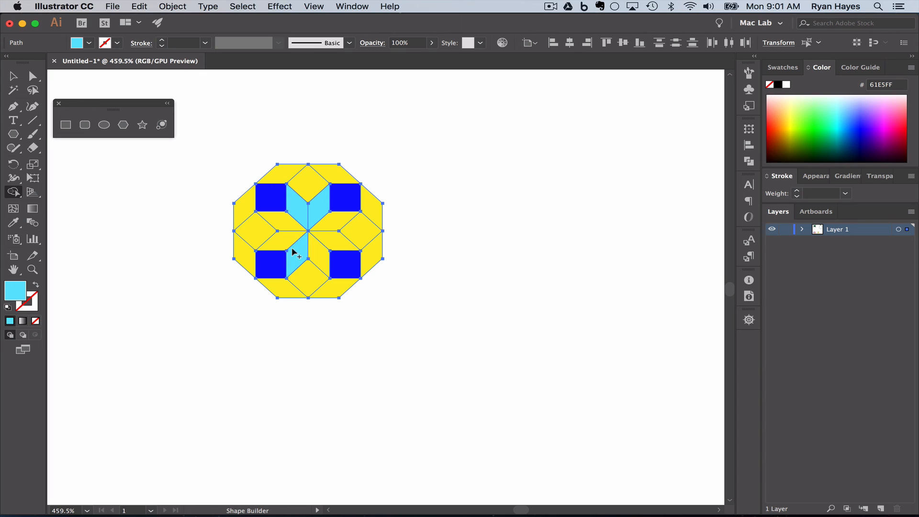
pyautogui.click(316, 253)
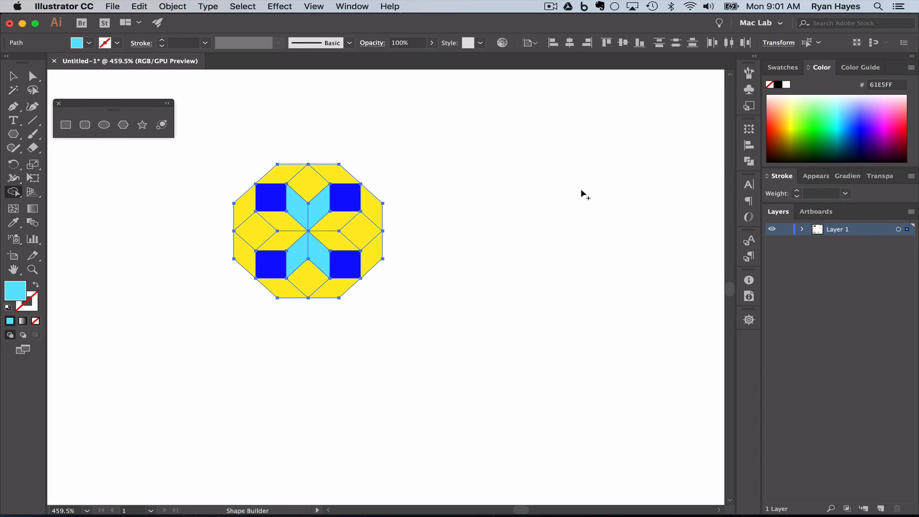
# Fill the four central star segments on either side of the centre point with teal 00BDD4.
pyautogui.click(839, 127)
pyautogui.moveTo(332, 238); pyautogui.dragTo(335, 219)
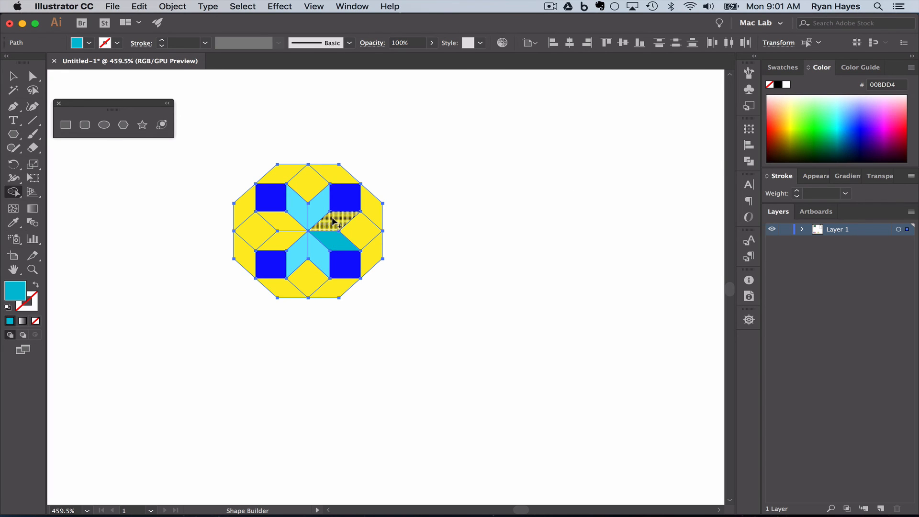
pyautogui.click(283, 223)
pyautogui.click(283, 239)
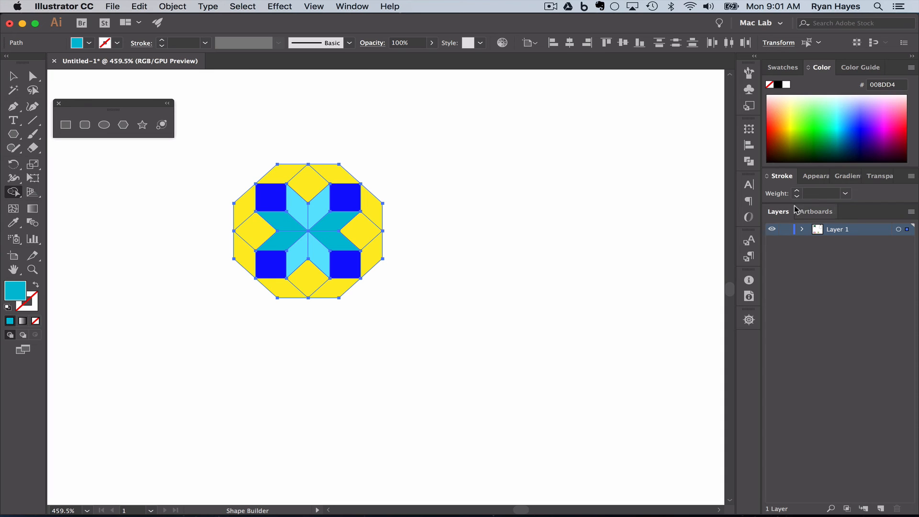
# Fill the outer diamonds at the pattern's left and right ends with dark navy 00013F.
pyautogui.click(860, 150)
pyautogui.click(360, 232)
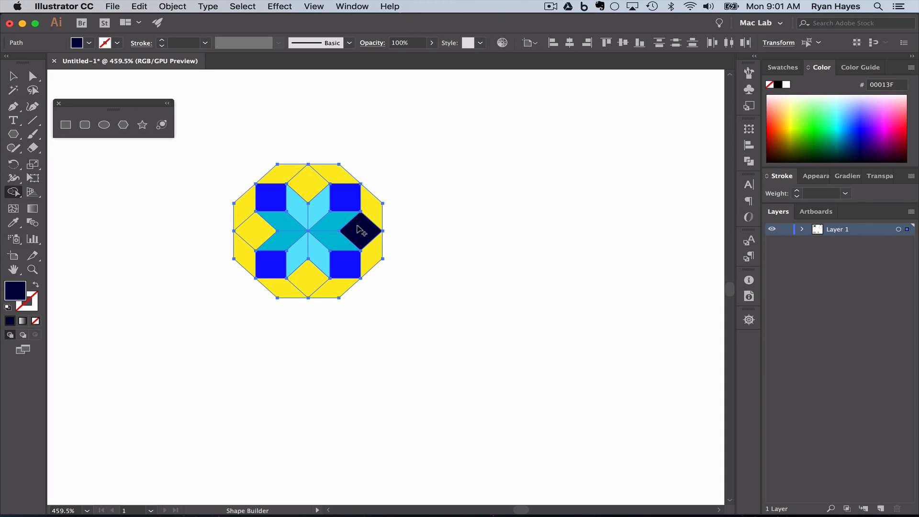
pyautogui.click(252, 231)
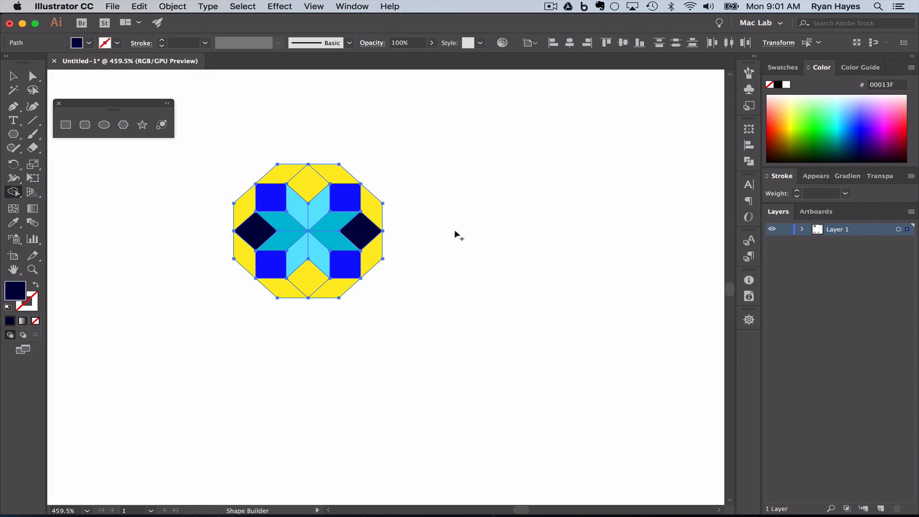
# Fill the outer diamonds at the pattern's upper and lower ends with dark navy 00013F and deselect the artwork.
pyautogui.click(308, 182)
pyautogui.click(307, 275)
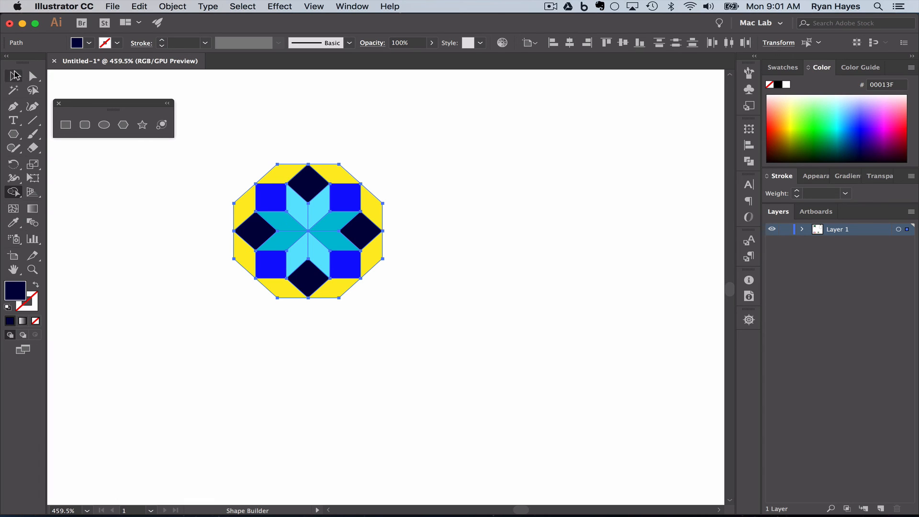
pyautogui.click(15, 75)
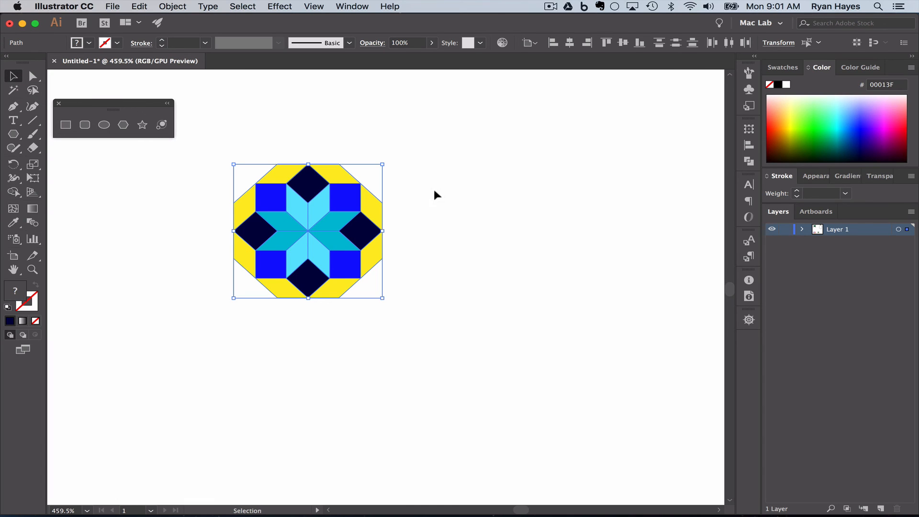
pyautogui.click(436, 206)
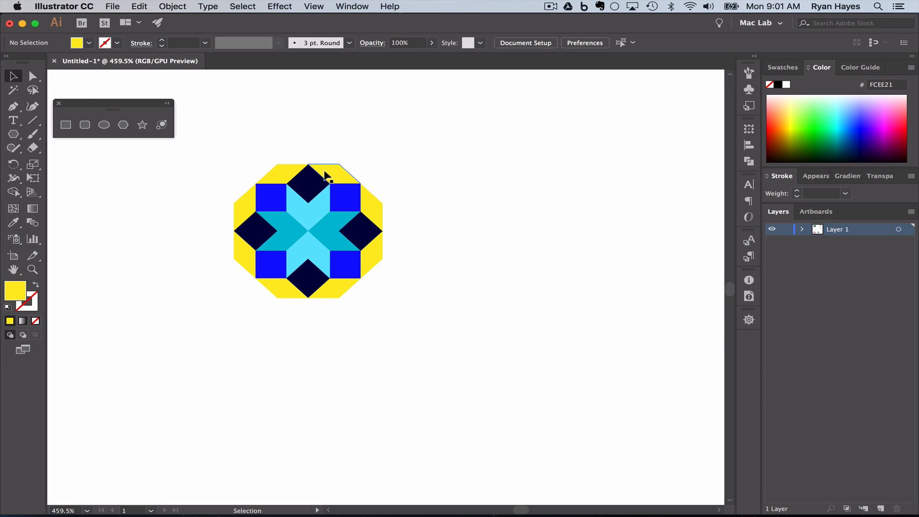
# Move the yellow parallelograms around the pattern's rim outward, separating each one from the star.
pyautogui.moveTo(322, 177); pyautogui.dragTo(349, 138)
pyautogui.moveTo(280, 178); pyautogui.dragTo(258, 143)
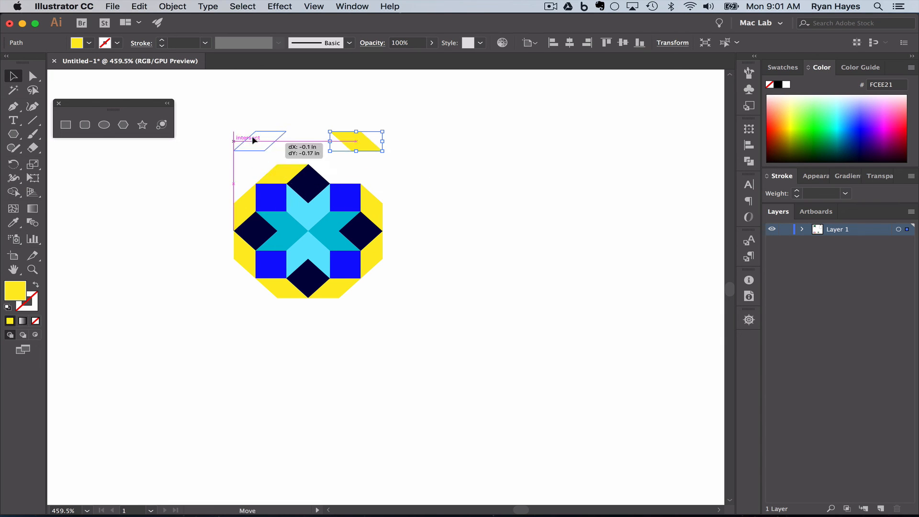
pyautogui.moveTo(246, 201); pyautogui.dragTo(206, 201)
pyautogui.moveTo(245, 261); pyautogui.dragTo(251, 325)
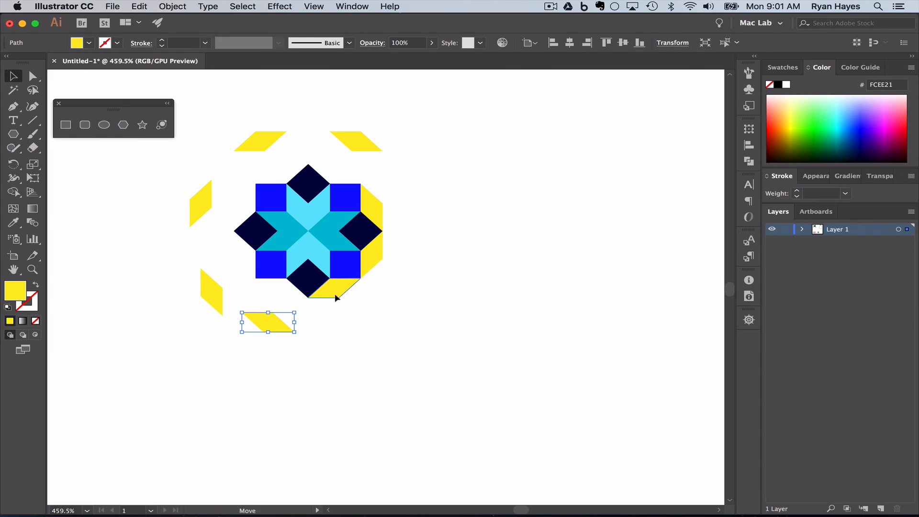
pyautogui.moveTo(321, 299); pyautogui.dragTo(341, 330)
pyautogui.moveTo(363, 252); pyautogui.dragTo(392, 267)
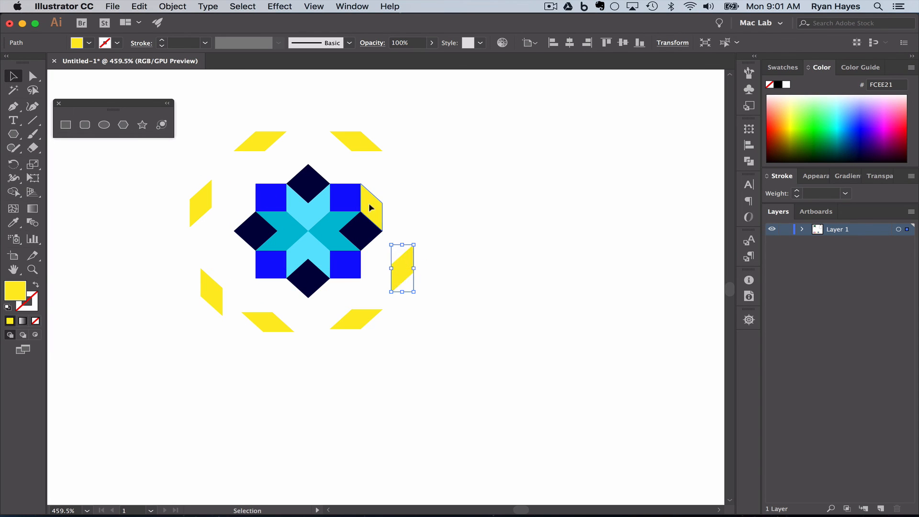
pyautogui.moveTo(369, 203); pyautogui.dragTo(400, 205)
# Move the four dark navy diamonds outward from the central star into the gaps near the yellow pieces, and deselect.
pyautogui.moveTo(304, 182); pyautogui.dragTo(304, 146)
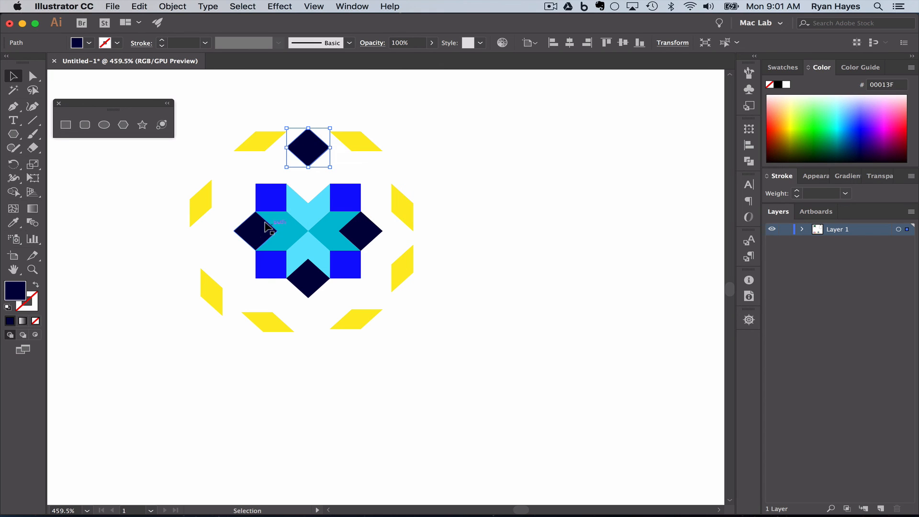
pyautogui.moveTo(263, 230); pyautogui.dragTo(231, 232)
pyautogui.moveTo(362, 230); pyautogui.dragTo(389, 227)
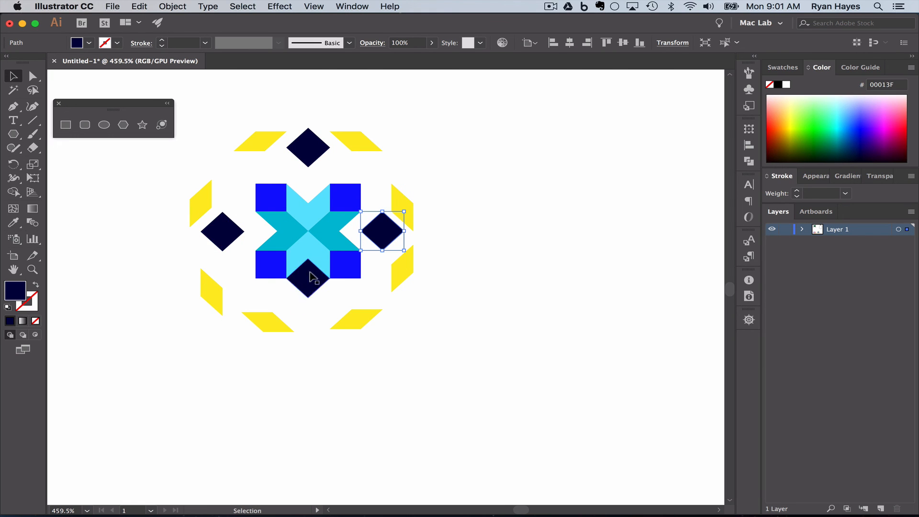
pyautogui.moveTo(311, 273); pyautogui.dragTo(310, 307)
pyautogui.click(448, 323)
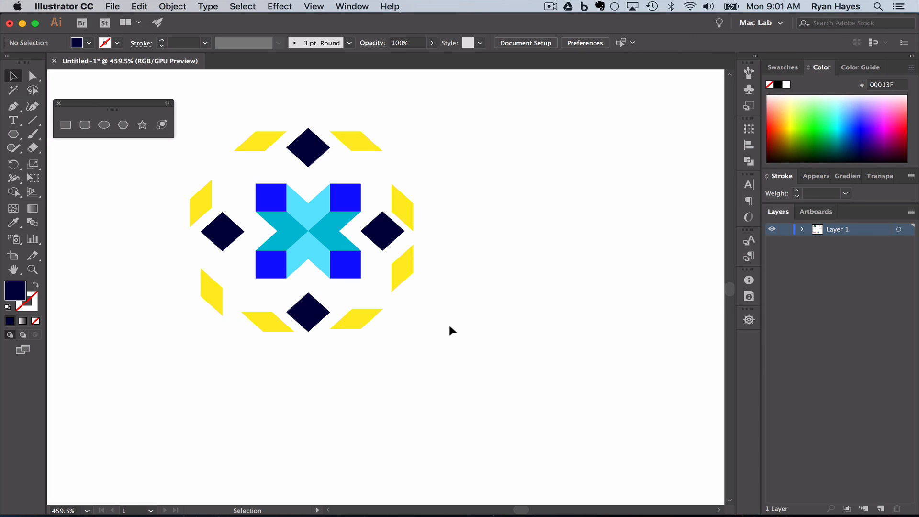
pyautogui.press('super+0')
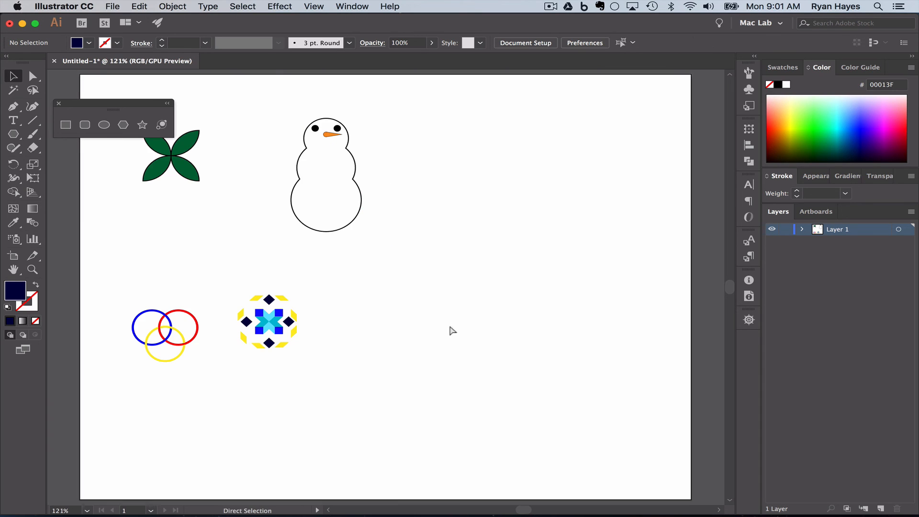